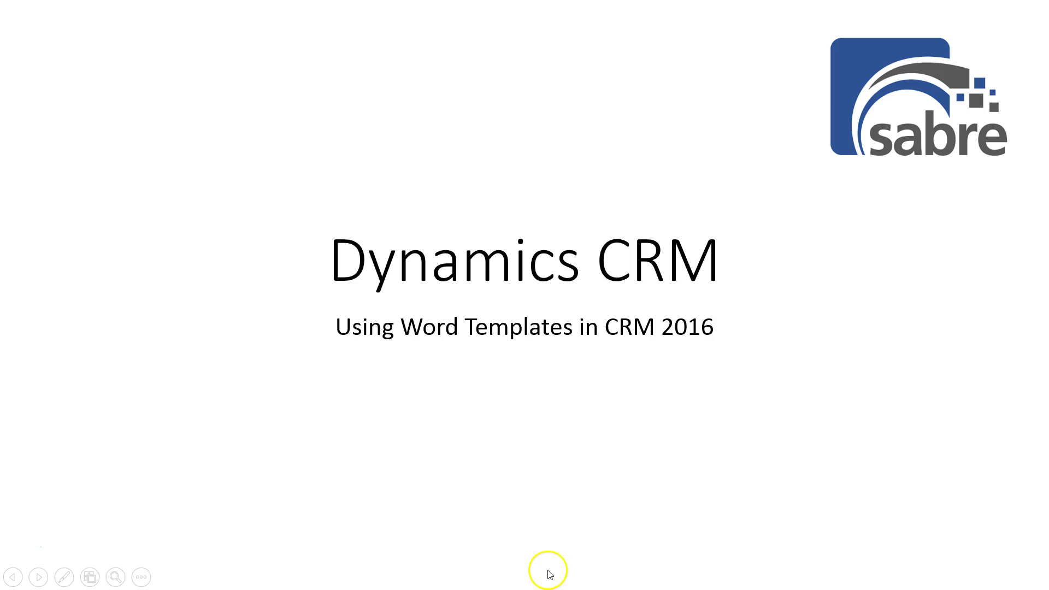
# Advance the slideshow from the Dynamics CRM title slide to the Word Templates overview slide.
pyautogui.click(549, 574)
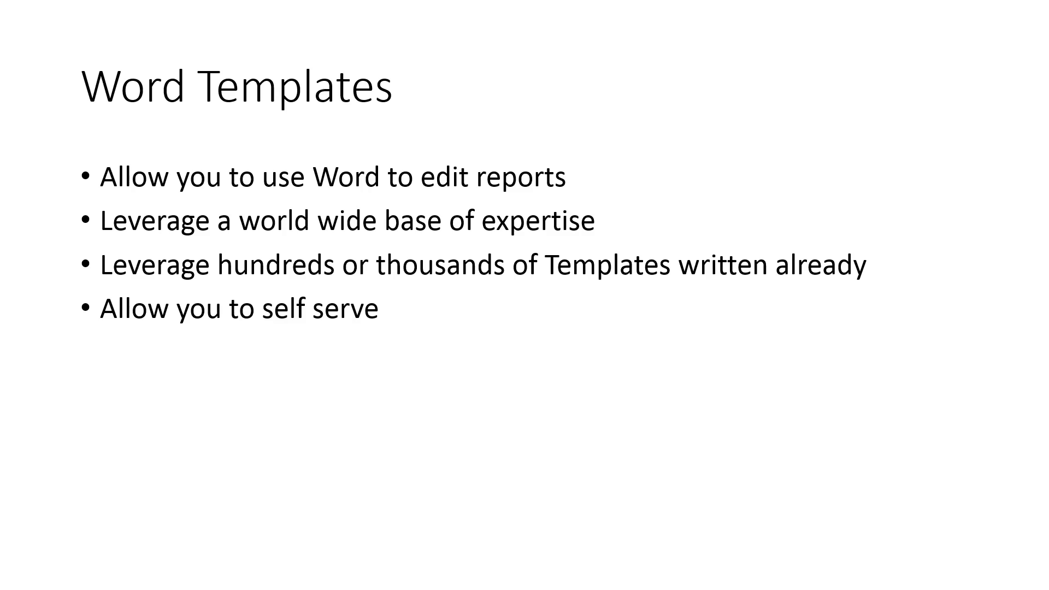
# Move the slideshow forward to the "Let's take a look" slide.
pyautogui.press('Right')
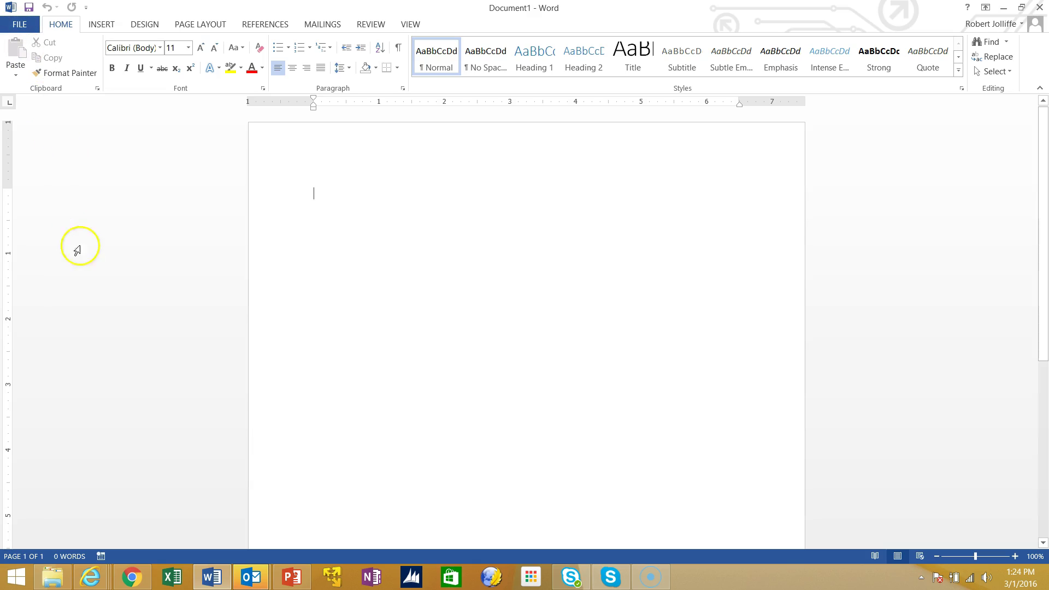
# Enable and show the Developer ribbon tab via Word Options, then switch to the CRM Sales Dashboard.
pyautogui.click(11, 27)
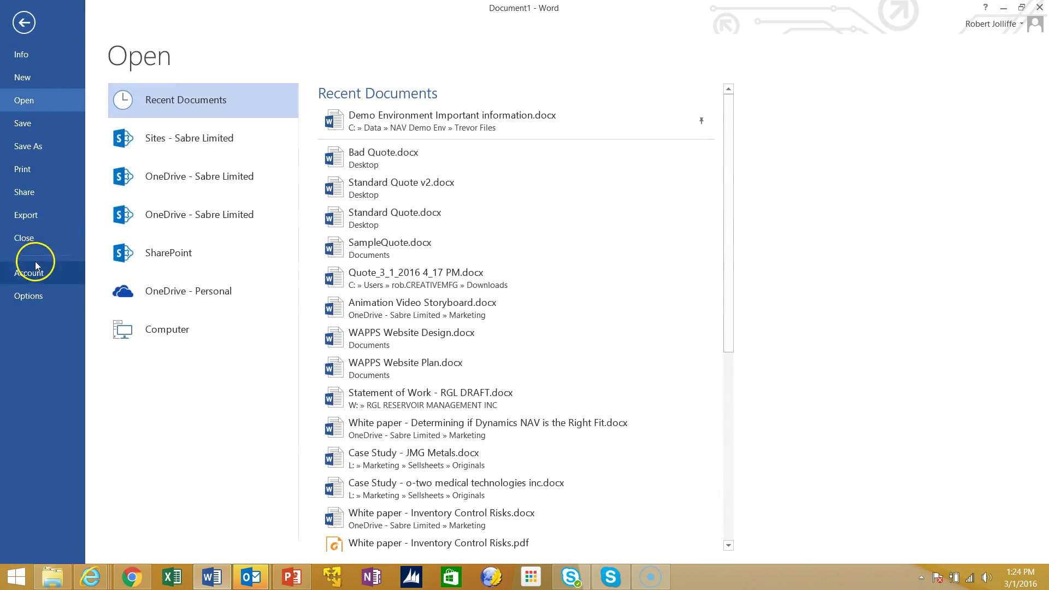
pyautogui.click(24, 295)
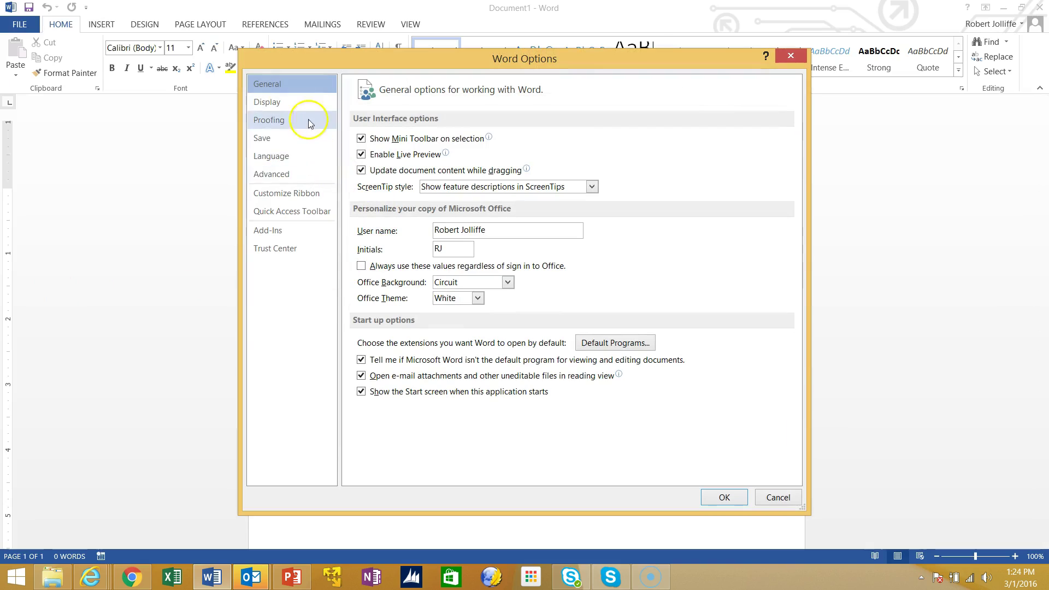
pyautogui.click(305, 198)
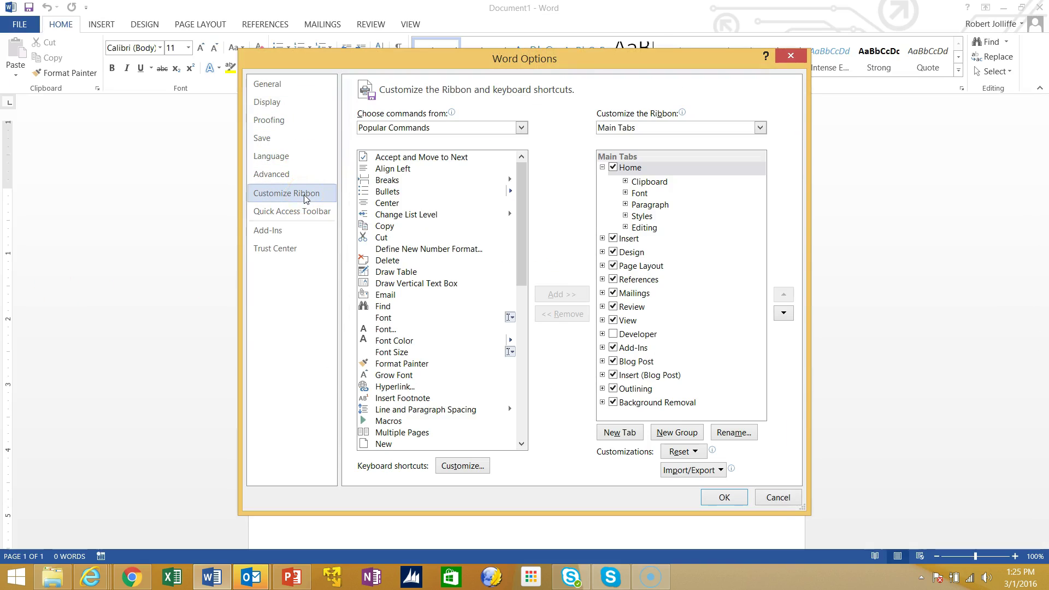
pyautogui.click(615, 335)
pyautogui.click(726, 498)
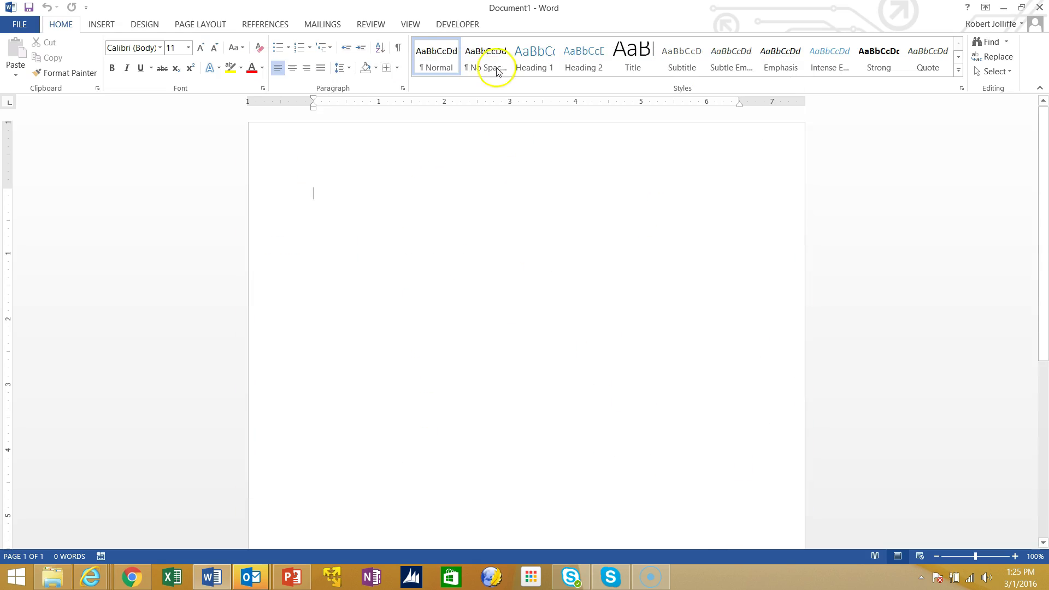
pyautogui.click(459, 25)
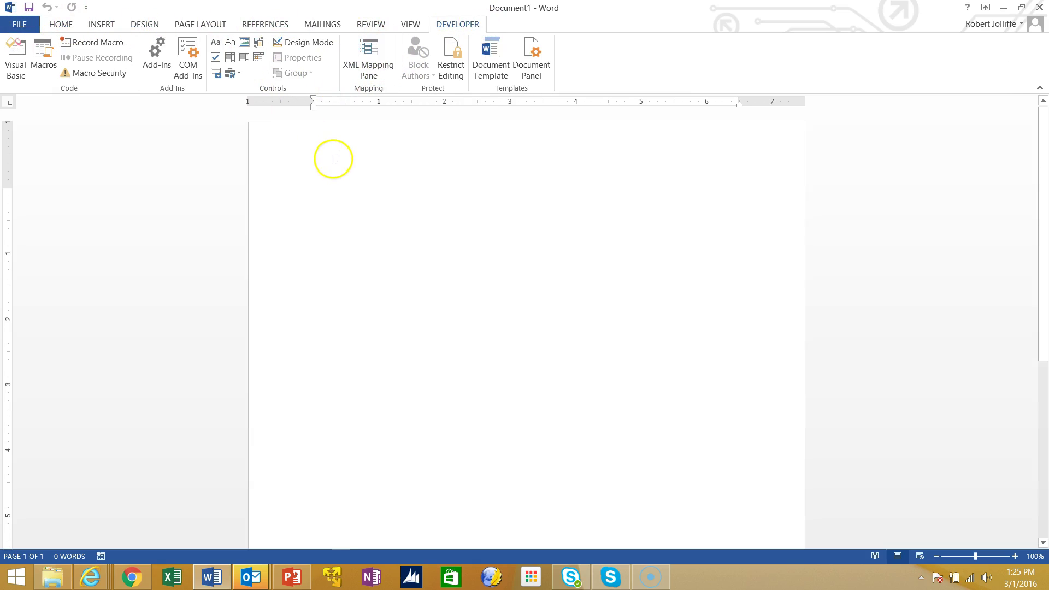
pyautogui.click(90, 577)
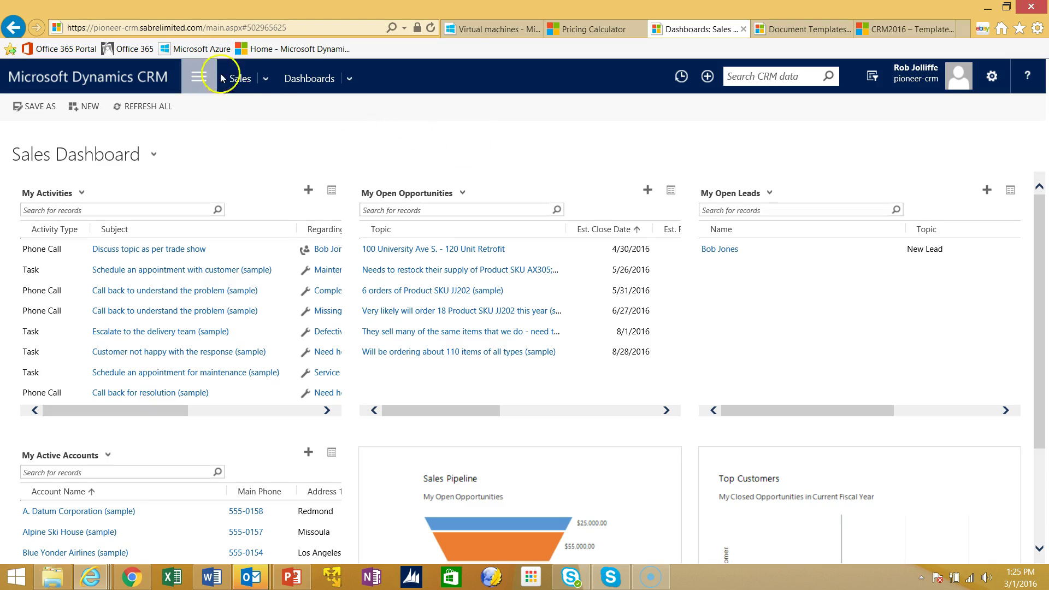
# Open the Sample Quote for Customer record from Sales > Quotes and review its product lines.
pyautogui.click(266, 78)
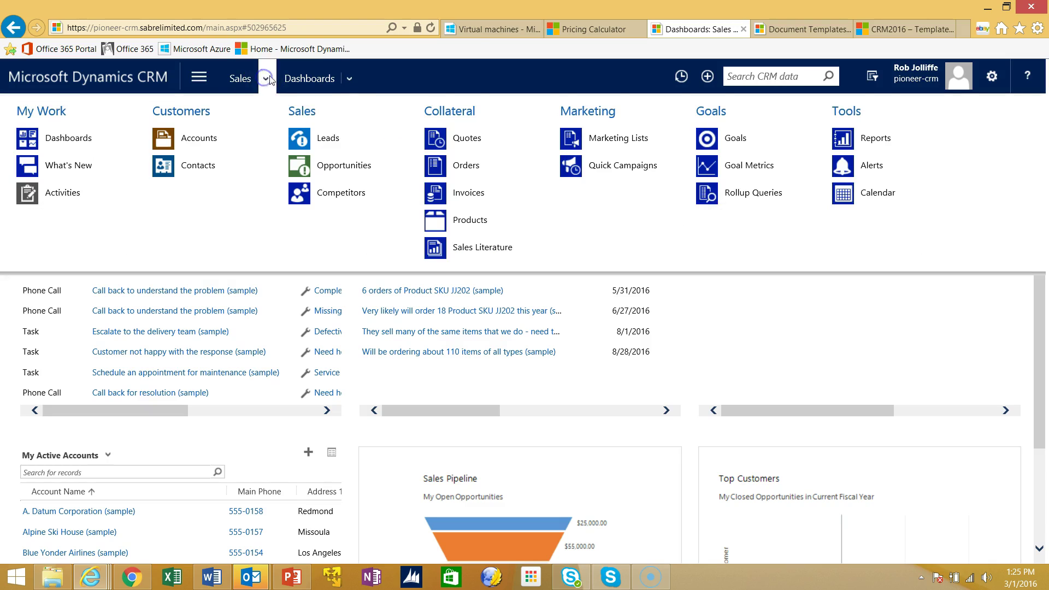
pyautogui.click(447, 138)
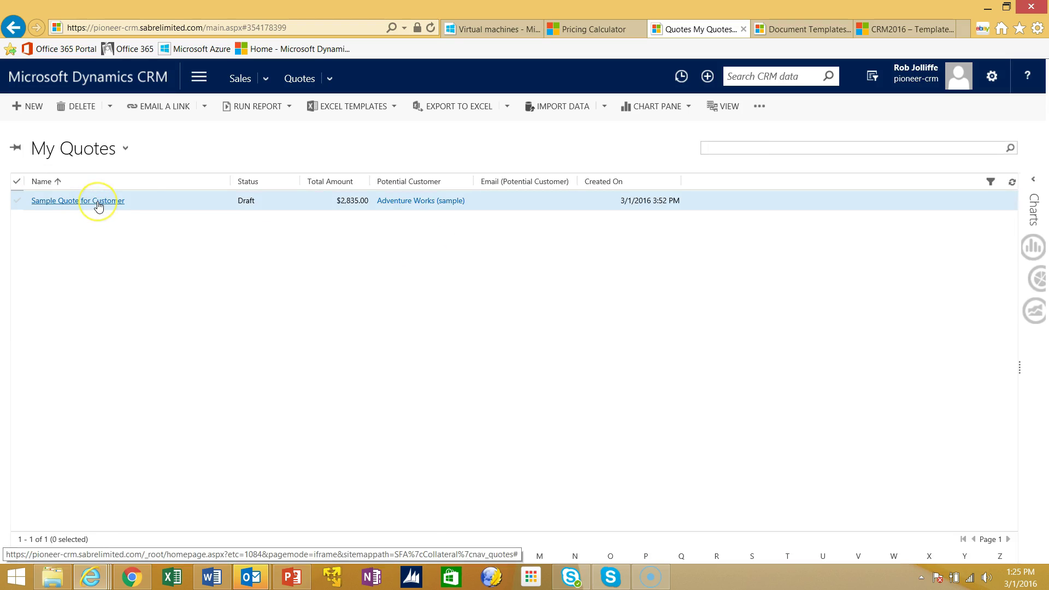
pyautogui.click(99, 202)
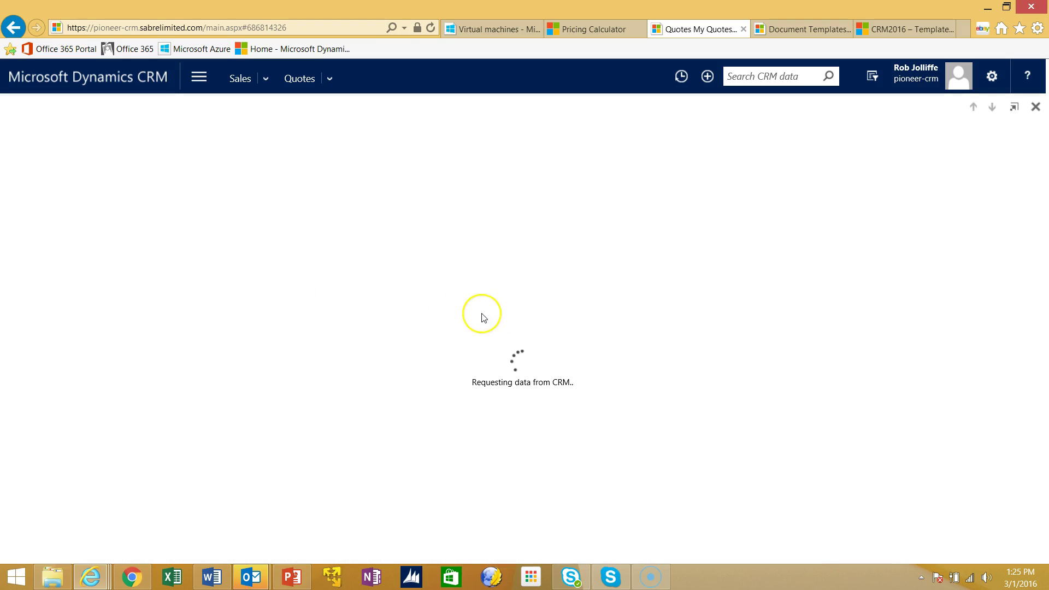
pyautogui.click(353, 331)
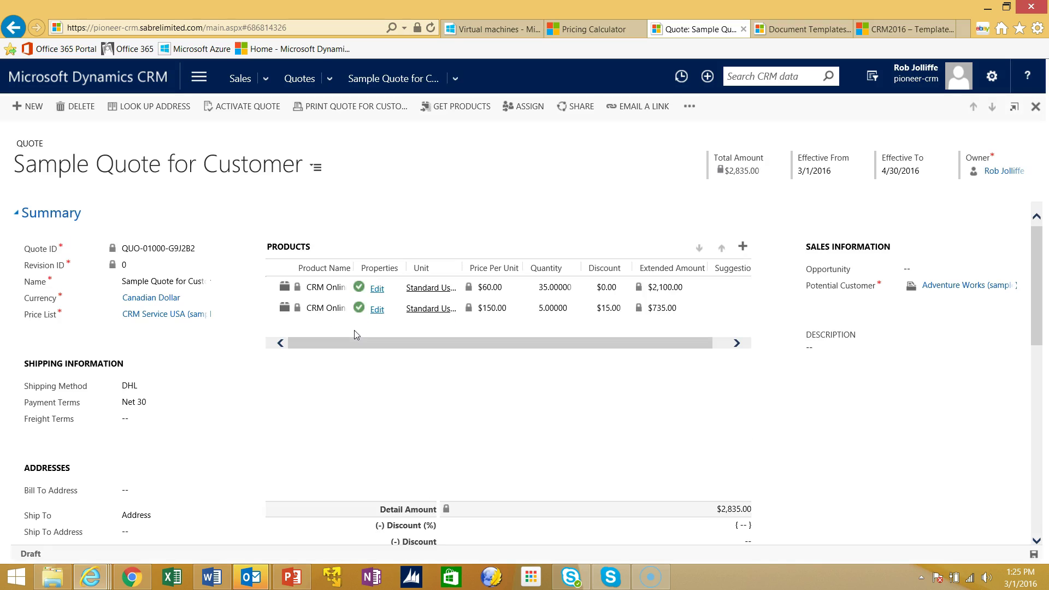
pyautogui.click(359, 308)
pyautogui.moveTo(333, 241); pyautogui.dragTo(565, 200)
# Generate a Word document from the Standard Quote v2 template.
pyautogui.click(690, 106)
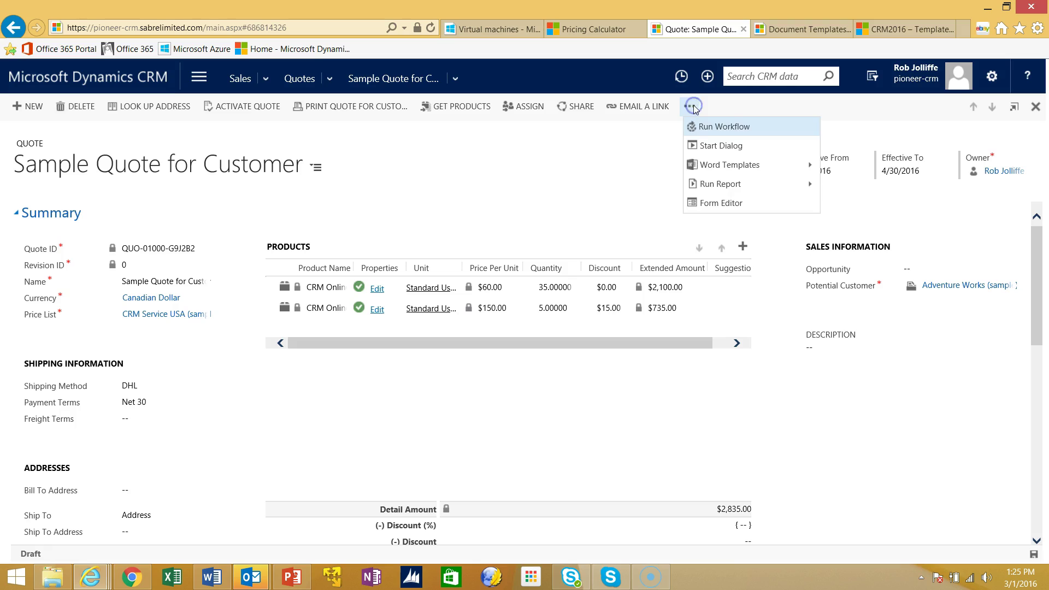
pyautogui.click(719, 171)
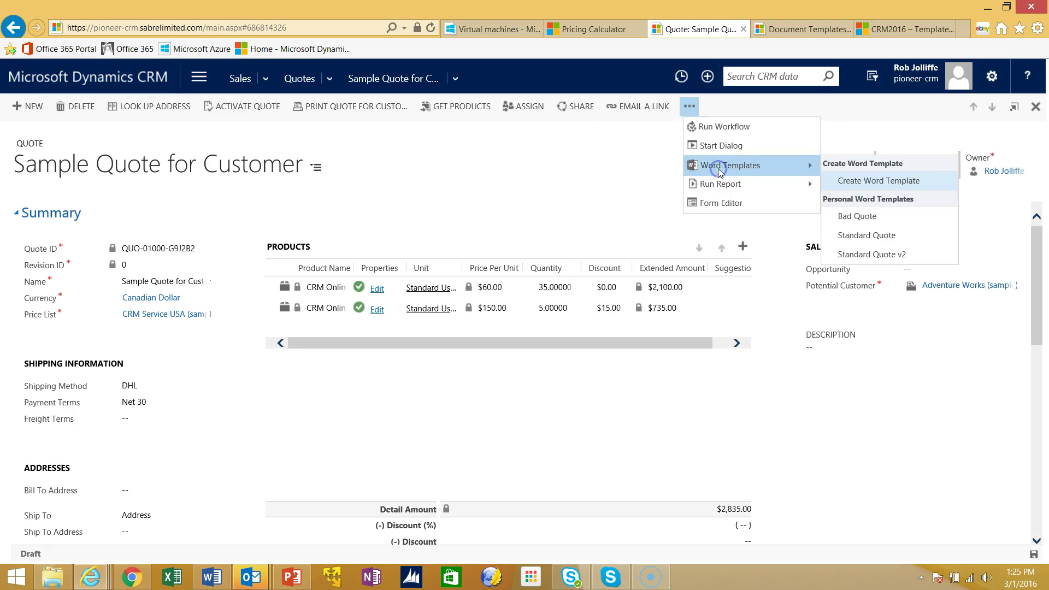
pyautogui.click(872, 255)
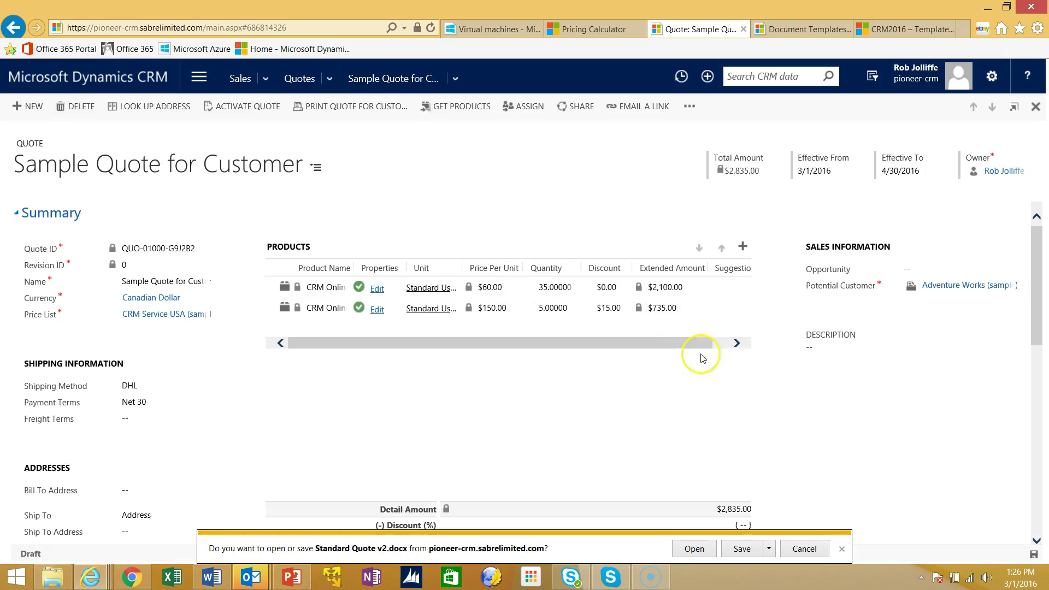
# Open Standard Quote v2.docx in Word with editing enabled, review the $2,835.00 quote, and return to CRM.
pyautogui.click(695, 549)
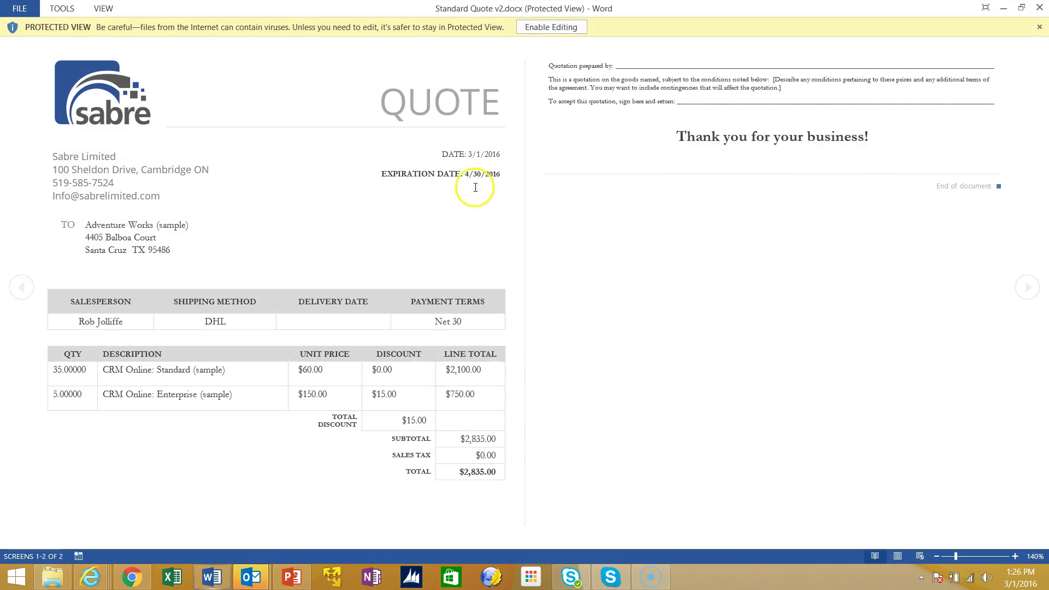
pyautogui.click(544, 28)
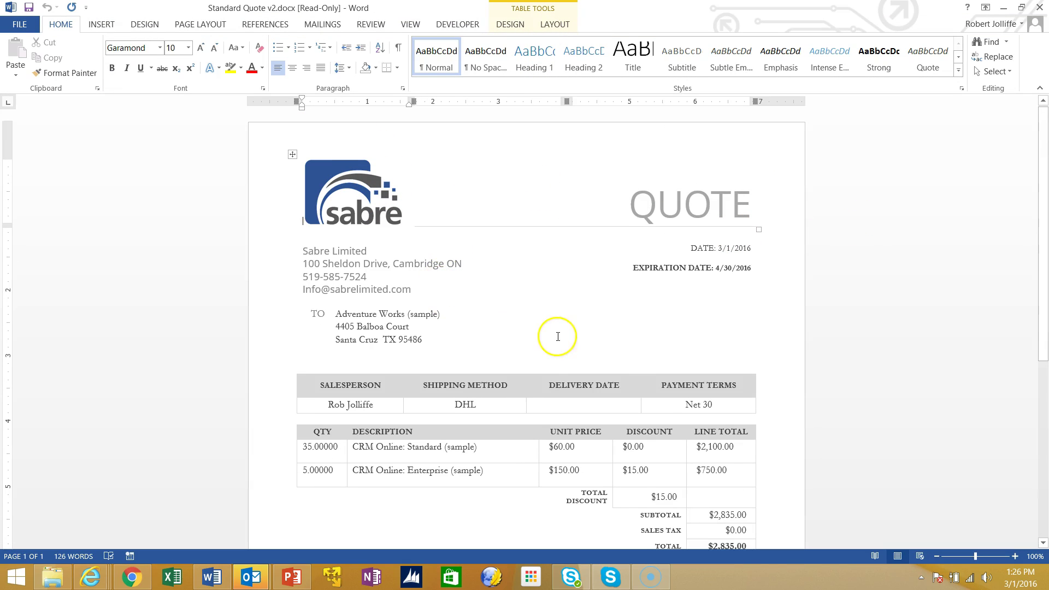
pyautogui.scroll(-2, 571, 327)
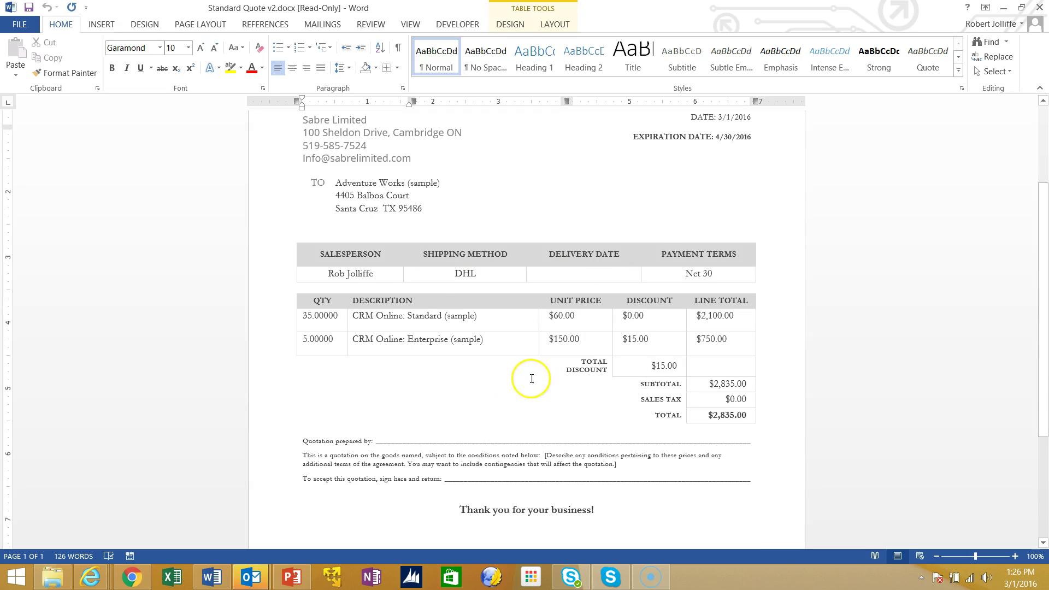
pyautogui.scroll(2, 528, 381)
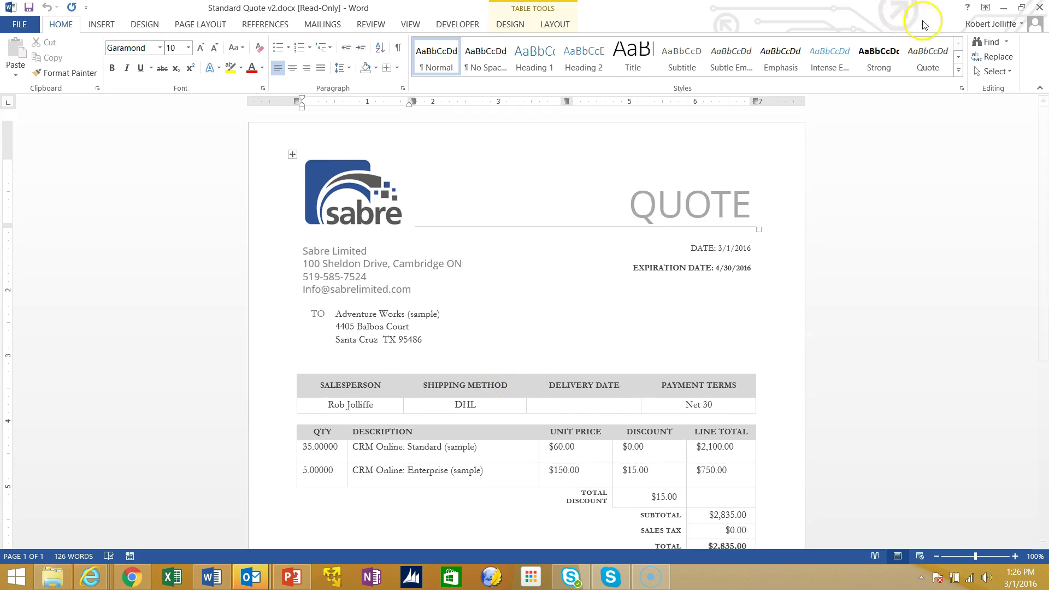
pyautogui.click(1004, 7)
pyautogui.click(690, 106)
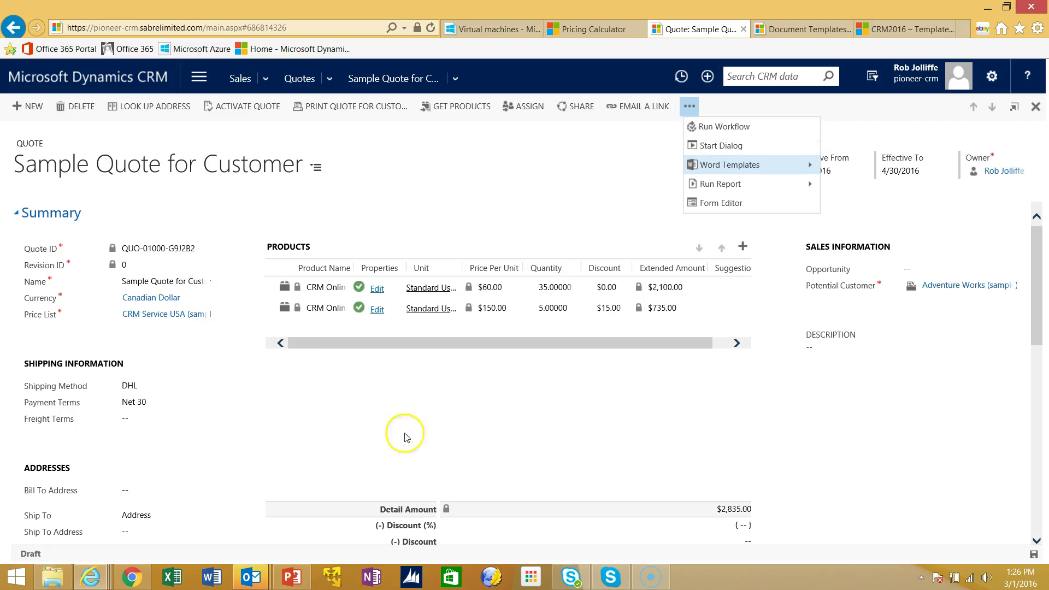
# Start creating a new Word template for the quote entity.
pyautogui.click(746, 165)
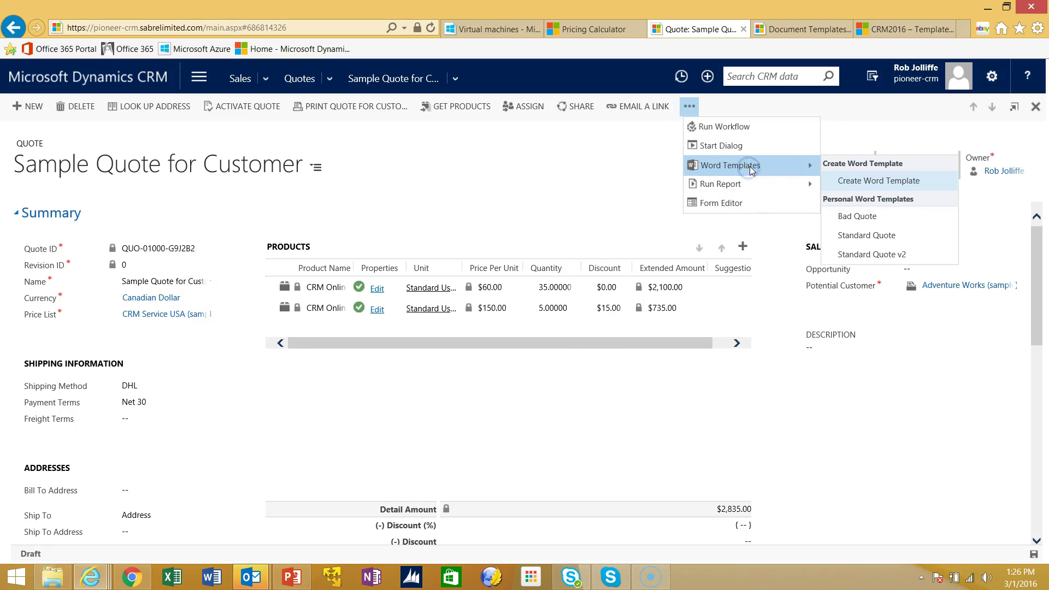
pyautogui.click(871, 181)
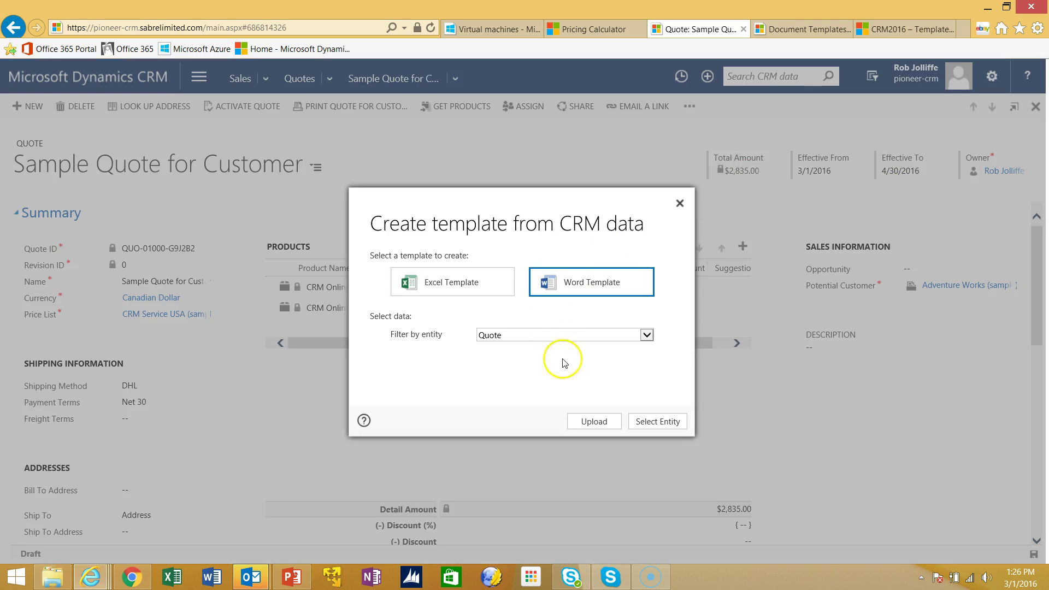
pyautogui.click(667, 422)
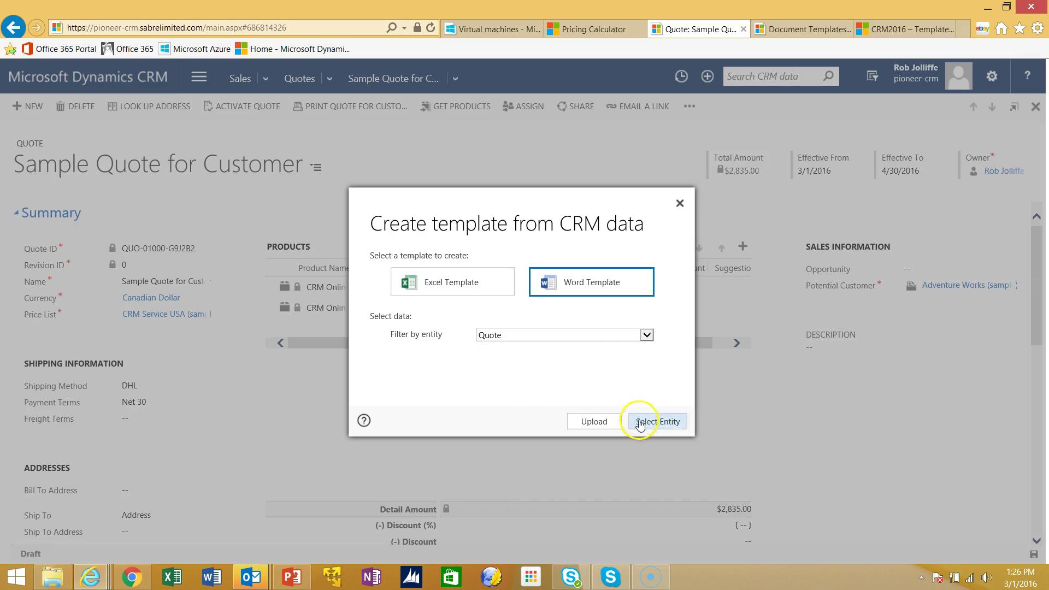
pyautogui.click(645, 422)
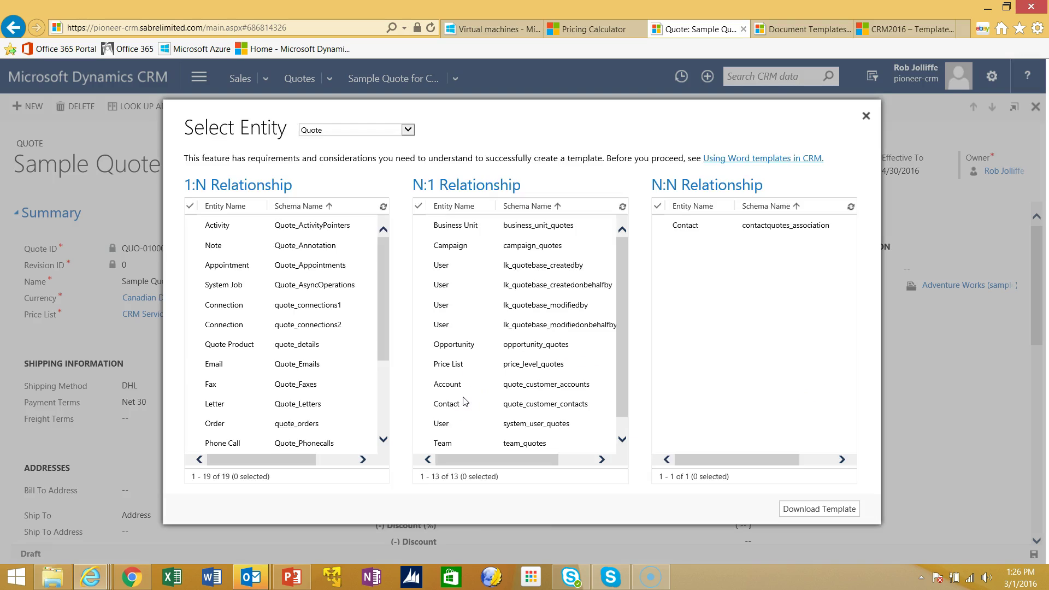
# Include the Quote Product and Account relationships and download the template file.
pyautogui.click(577, 199)
pyautogui.click(190, 344)
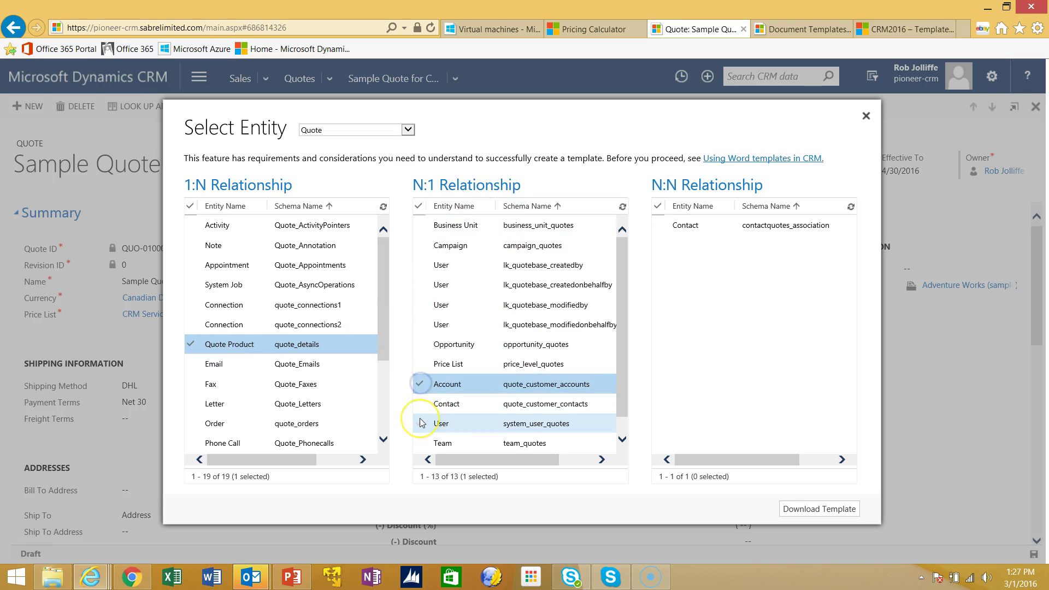
pyautogui.click(433, 386)
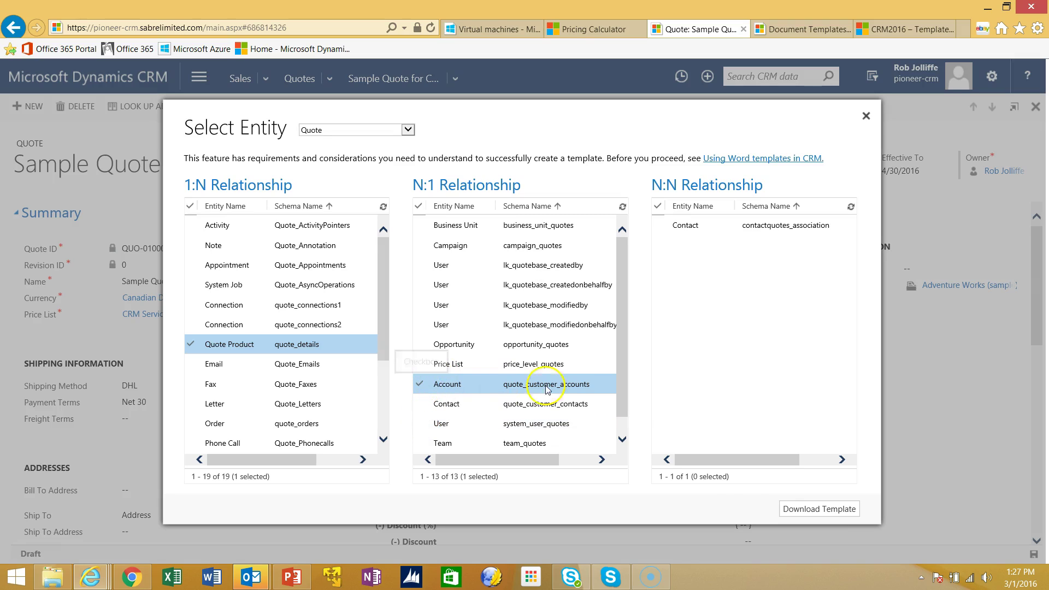
pyautogui.click(820, 510)
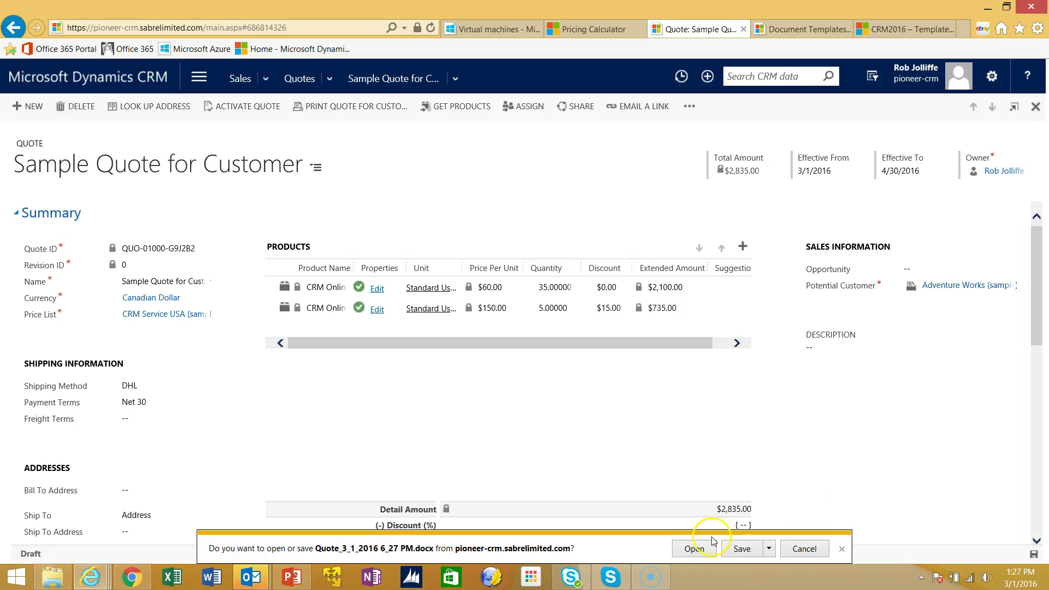
# Open Quote_3_1_2016 6_27 PM.docx with editing enabled and show the XML Mapping Pane.
pyautogui.click(692, 549)
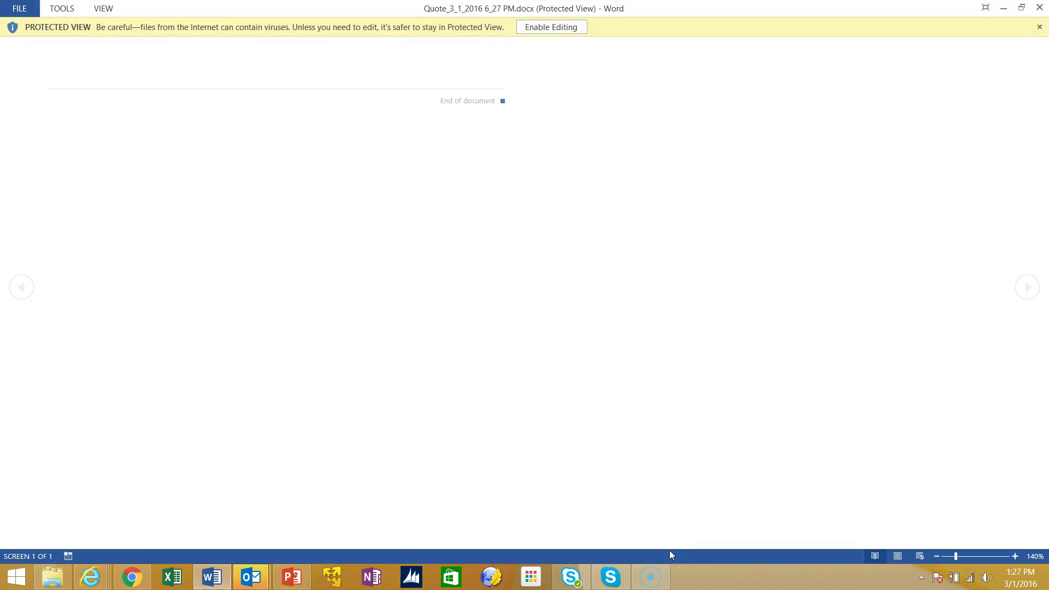
pyautogui.click(550, 27)
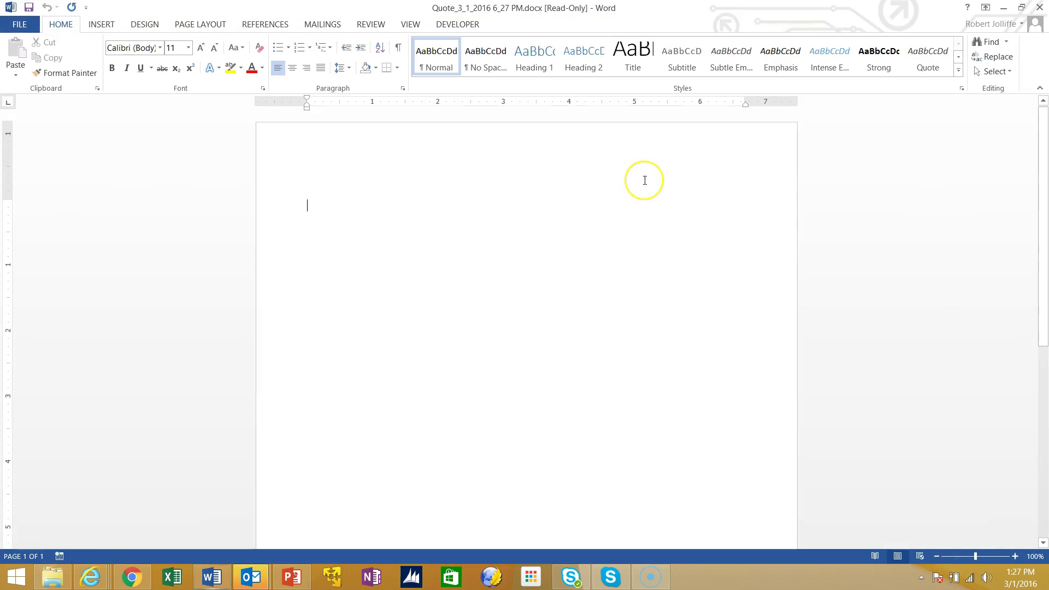
pyautogui.click(469, 24)
pyautogui.click(369, 60)
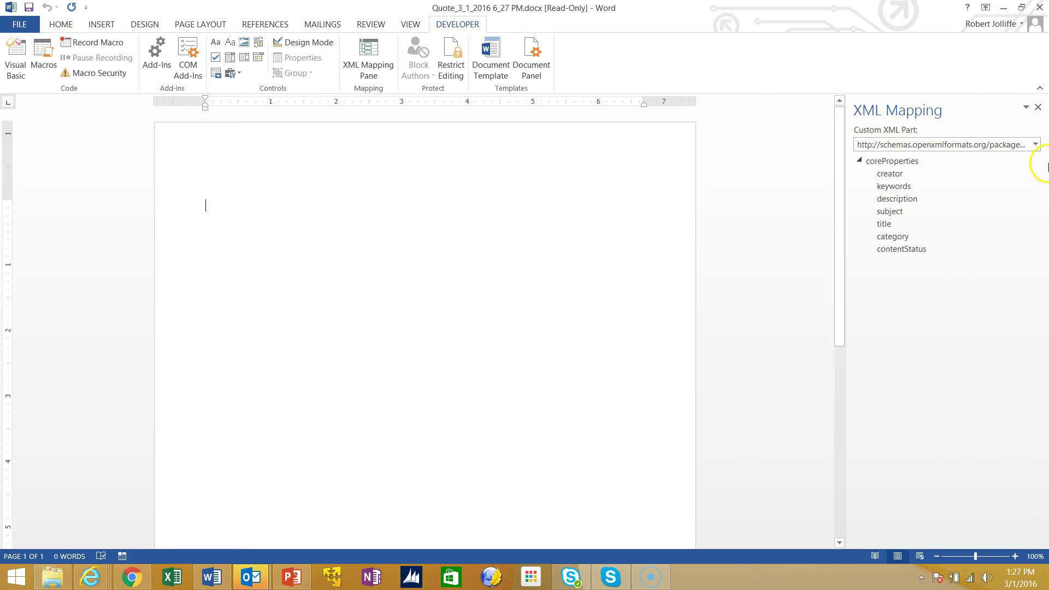
# Select the urn:microsoft-crm custom XML part and expand the quote node to list its fields.
pyautogui.click(1035, 144)
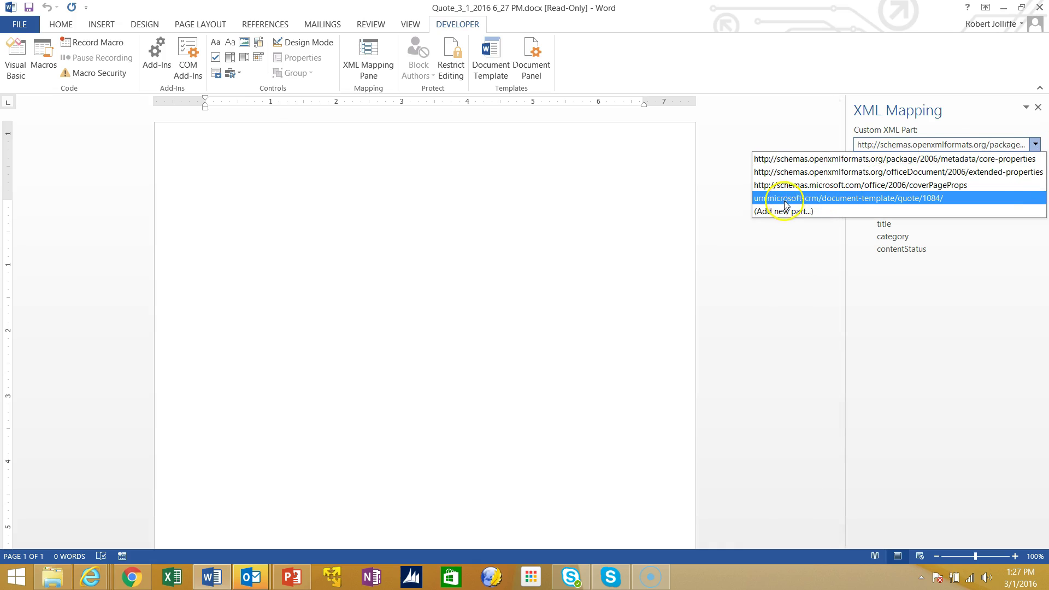
pyautogui.click(896, 198)
pyautogui.doubleClick(886, 174)
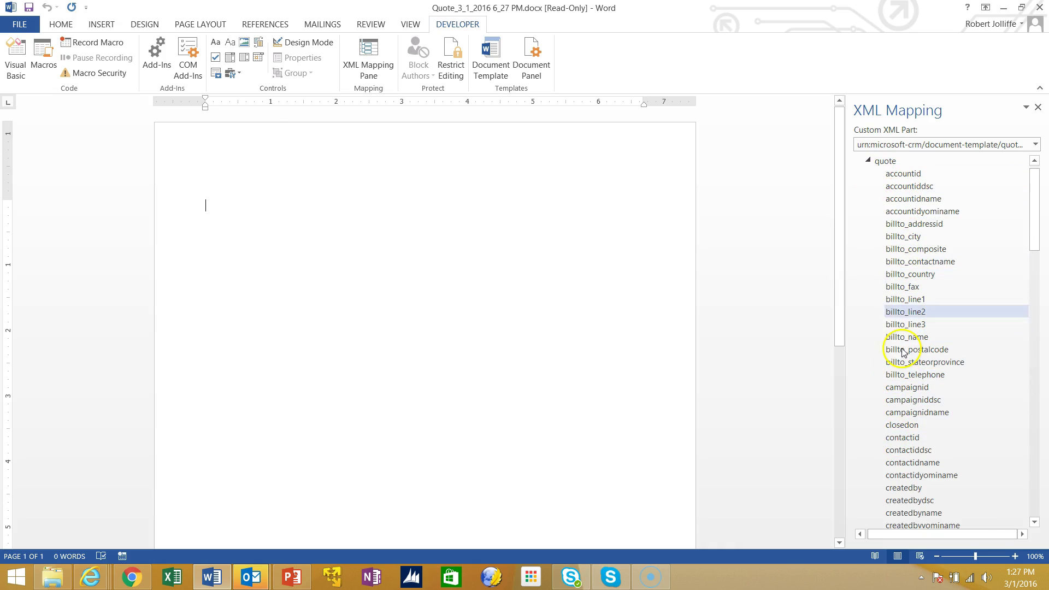
# Type the label 'Quote Description:' at the top of the template.
pyautogui.click(337, 189)
pyautogui.write('Quote Description:')
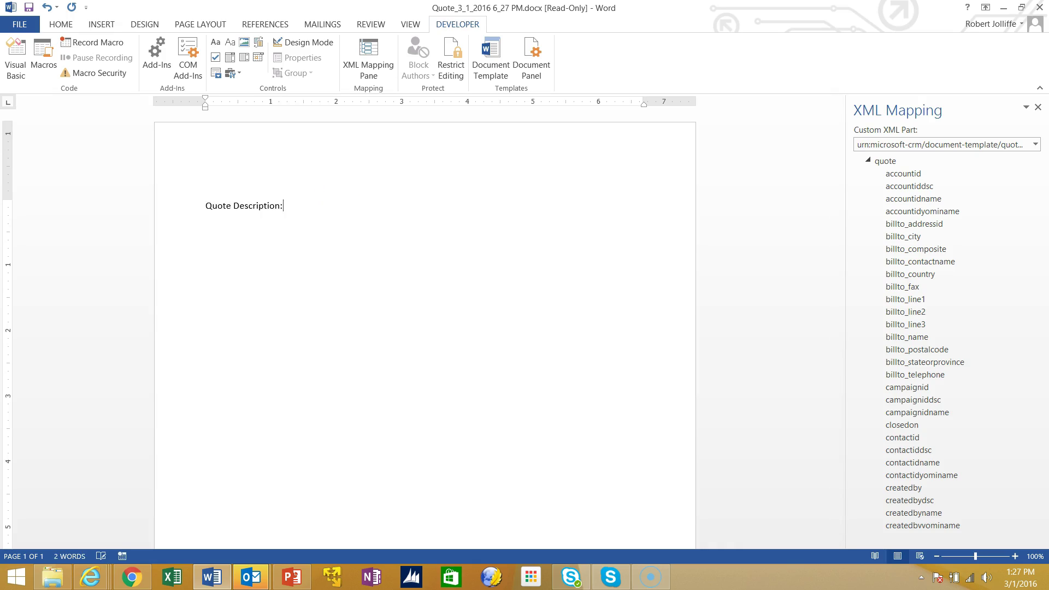
pyautogui.scroll(-2, 852, 272)
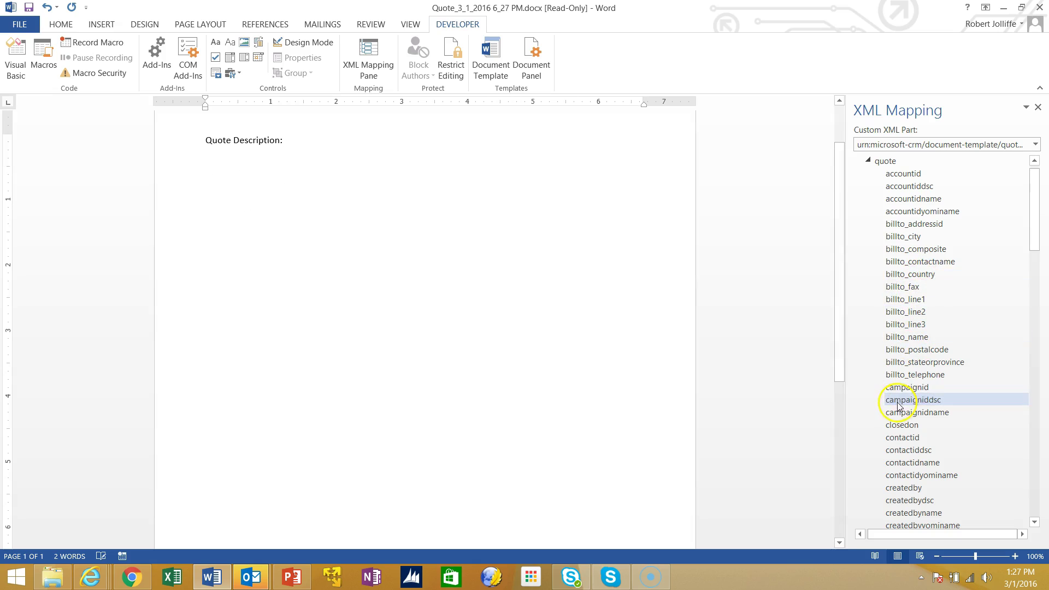
pyautogui.moveTo(1037, 229); pyautogui.dragTo(1030, 304)
pyautogui.scroll(8, 520, 293)
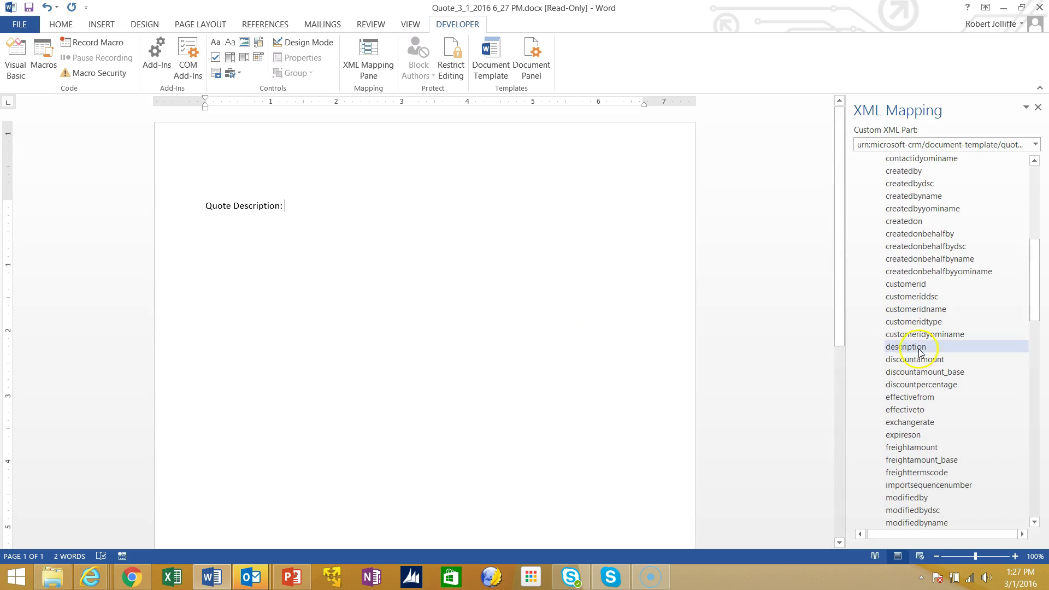
# Insert a Plain Text content control mapped to the quote's description field after the label.
pyautogui.click(911, 349)
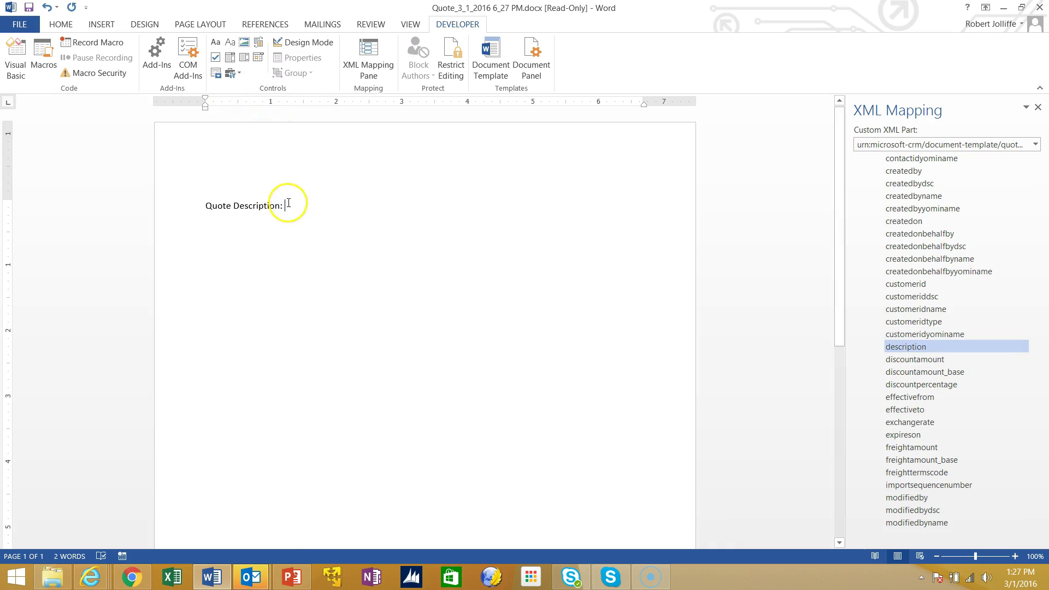
pyautogui.rightClick(891, 350)
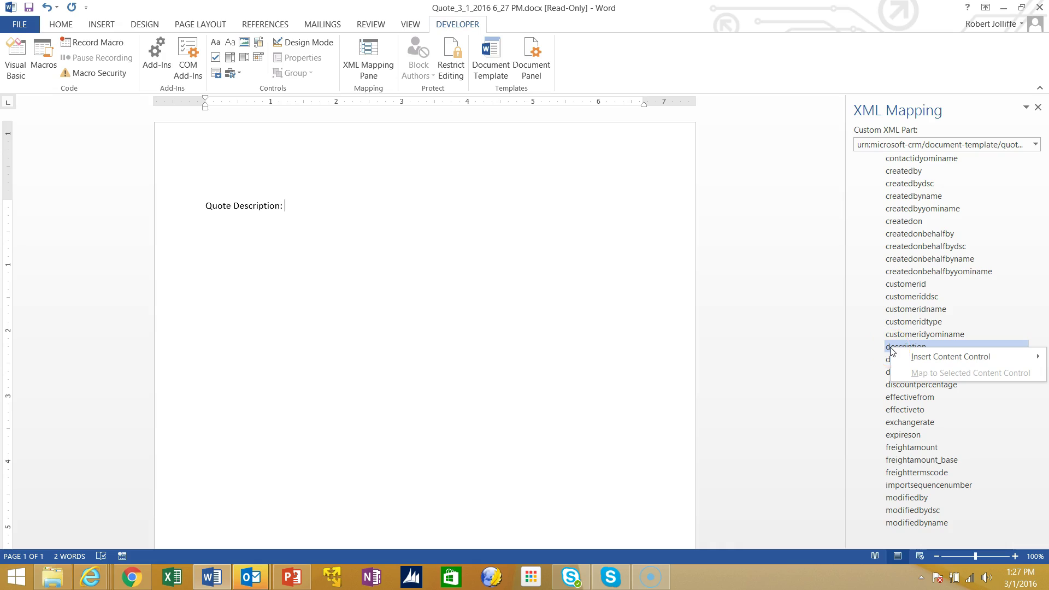
pyautogui.click(920, 358)
pyautogui.click(851, 376)
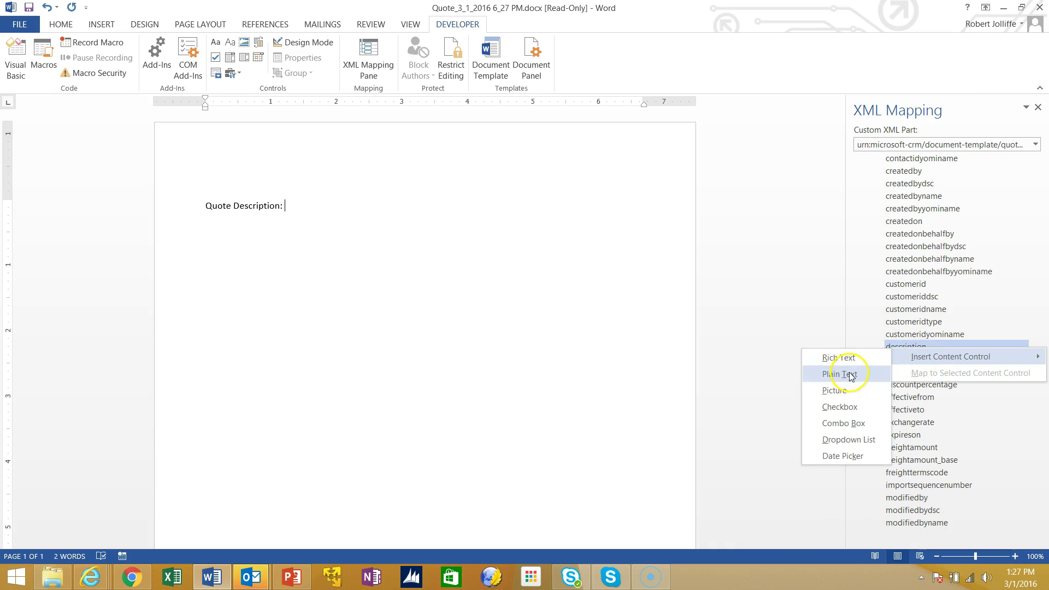
pyautogui.click(849, 376)
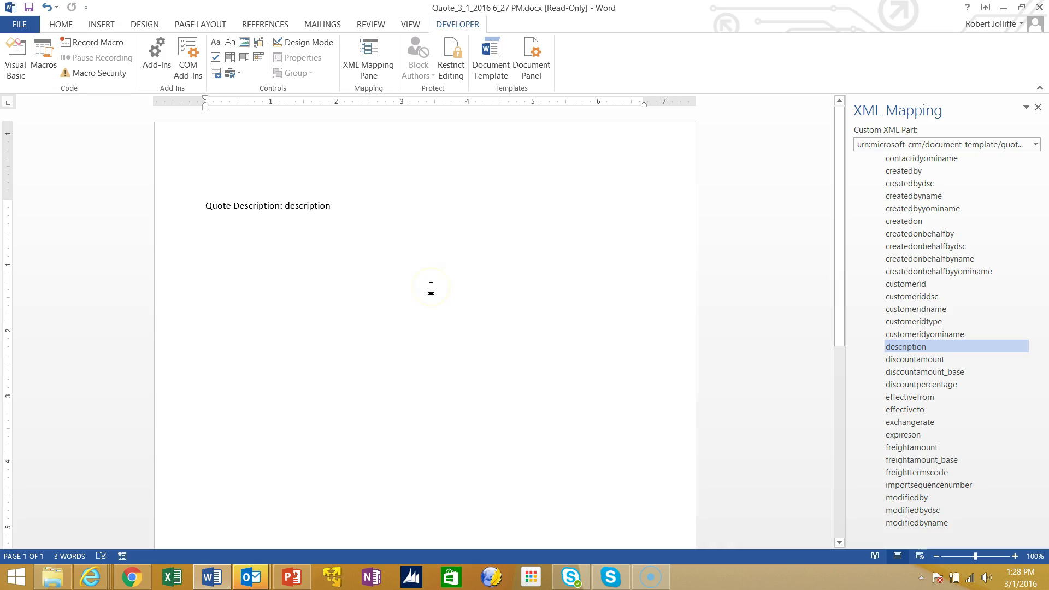
pyautogui.click(276, 166)
# Search Word's online templates for 'quote' from the New page.
pyautogui.click(24, 24)
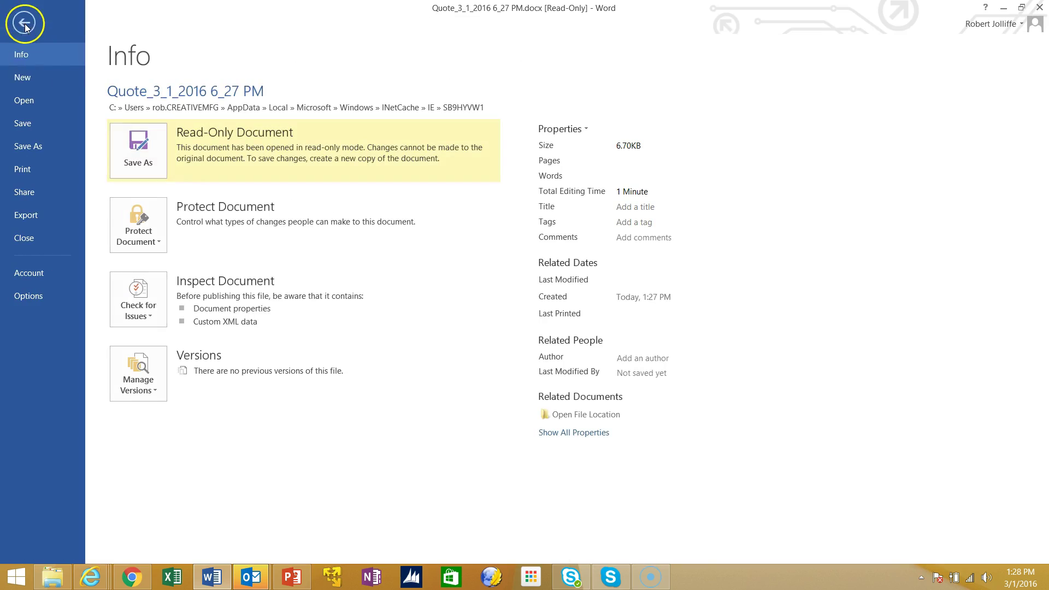
pyautogui.click(32, 81)
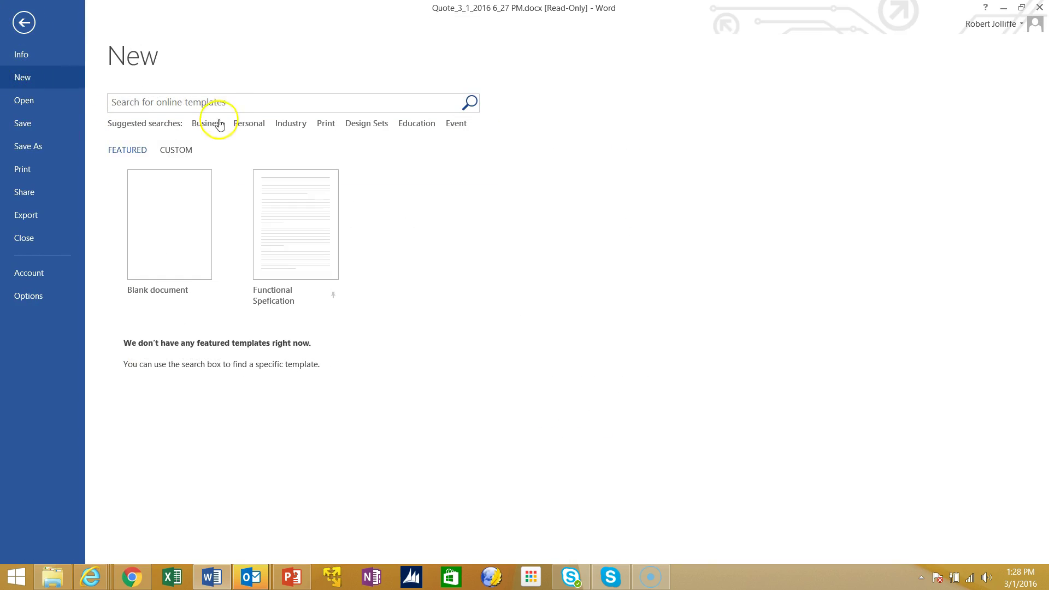
pyautogui.click(212, 100)
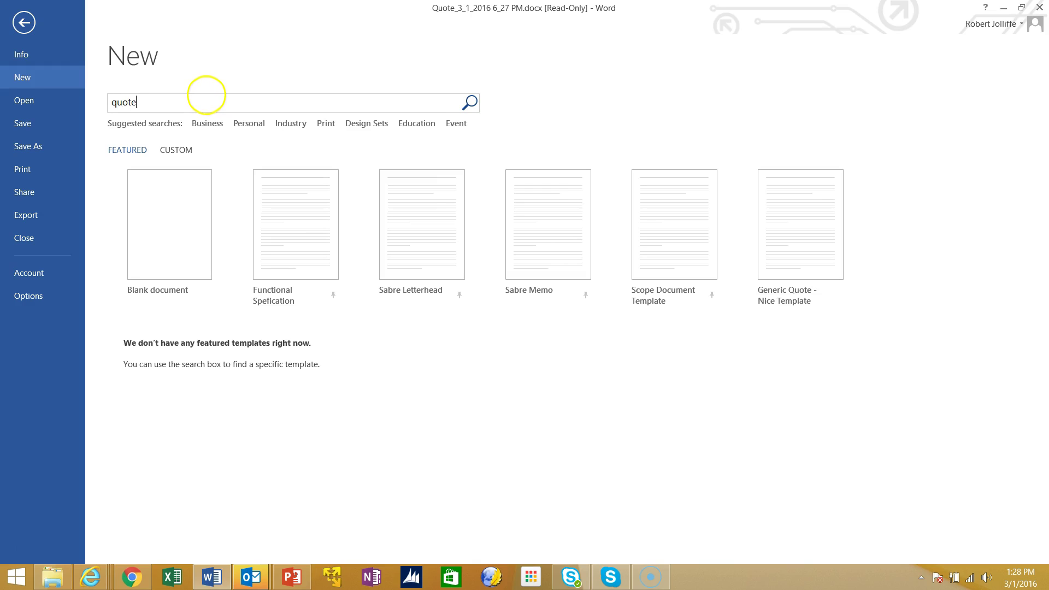
pyautogui.press('Return')
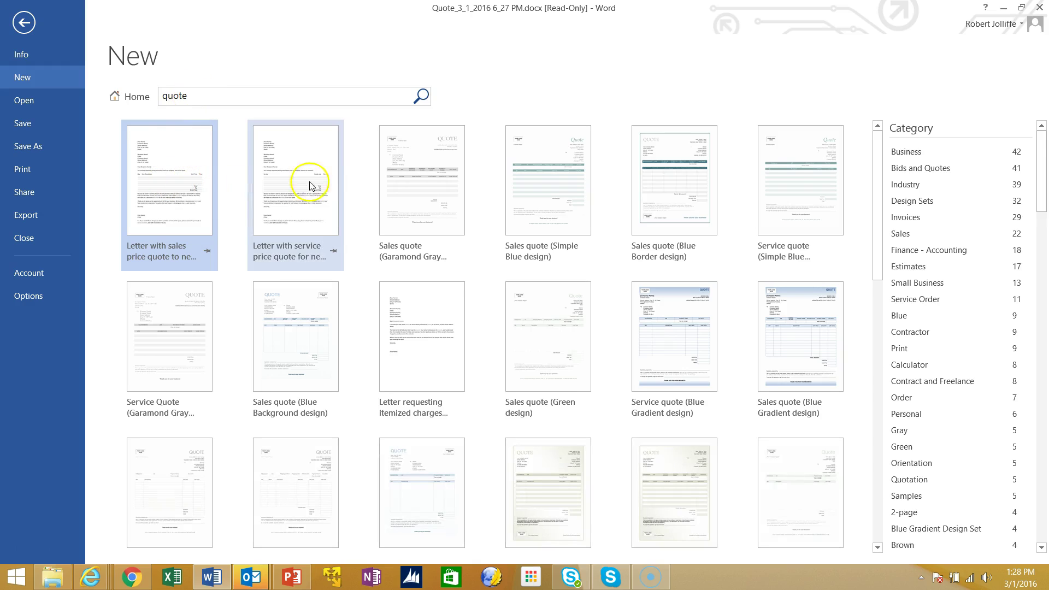
# Preview the Garamond Gray, Blue Border and Blue Background Sales quote designs.
pyautogui.click(392, 177)
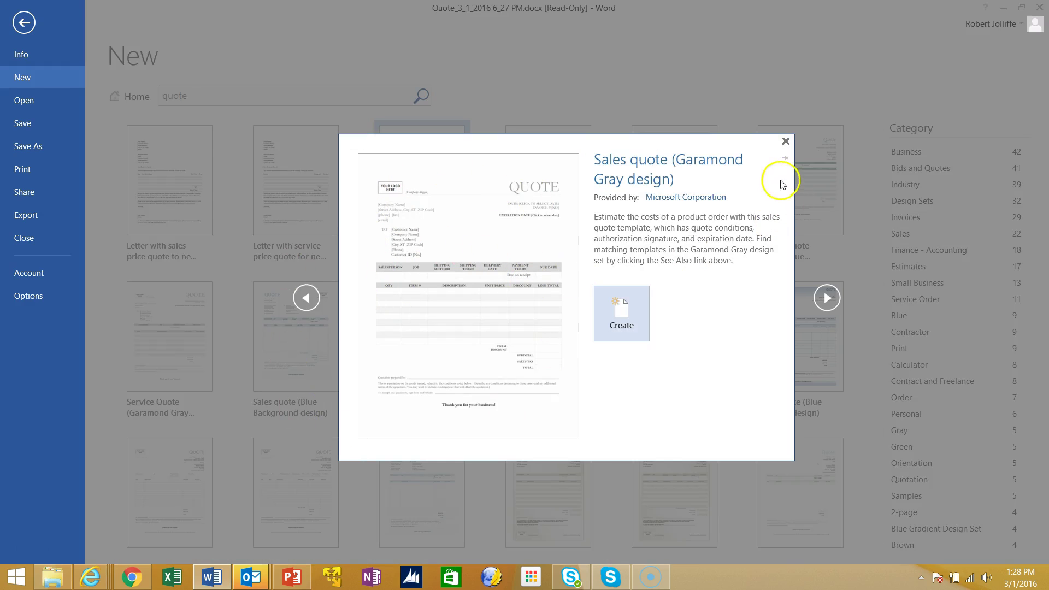
pyautogui.click(786, 141)
pyautogui.click(695, 181)
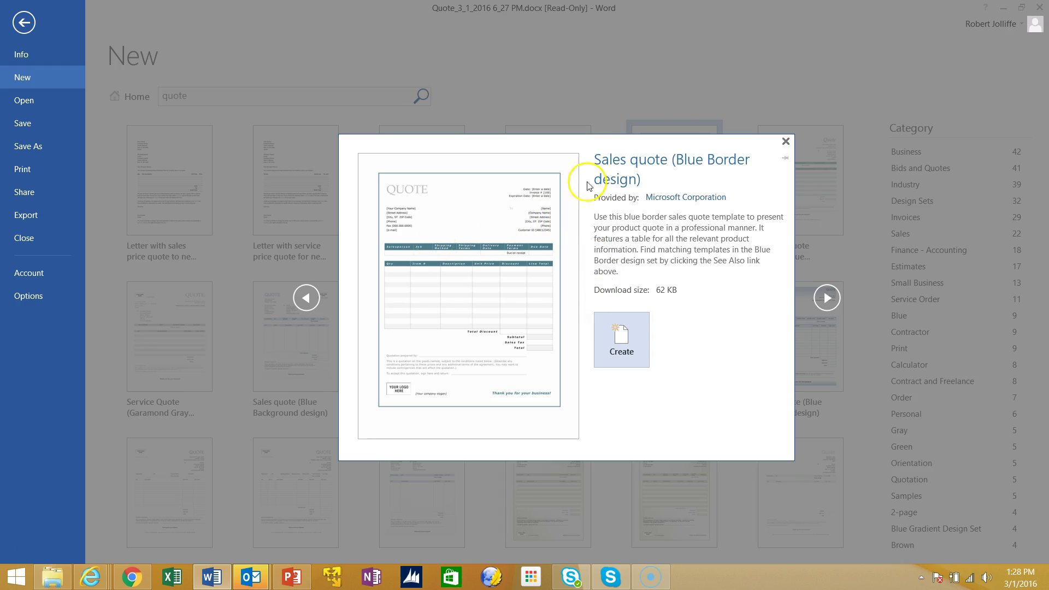
pyautogui.click(786, 142)
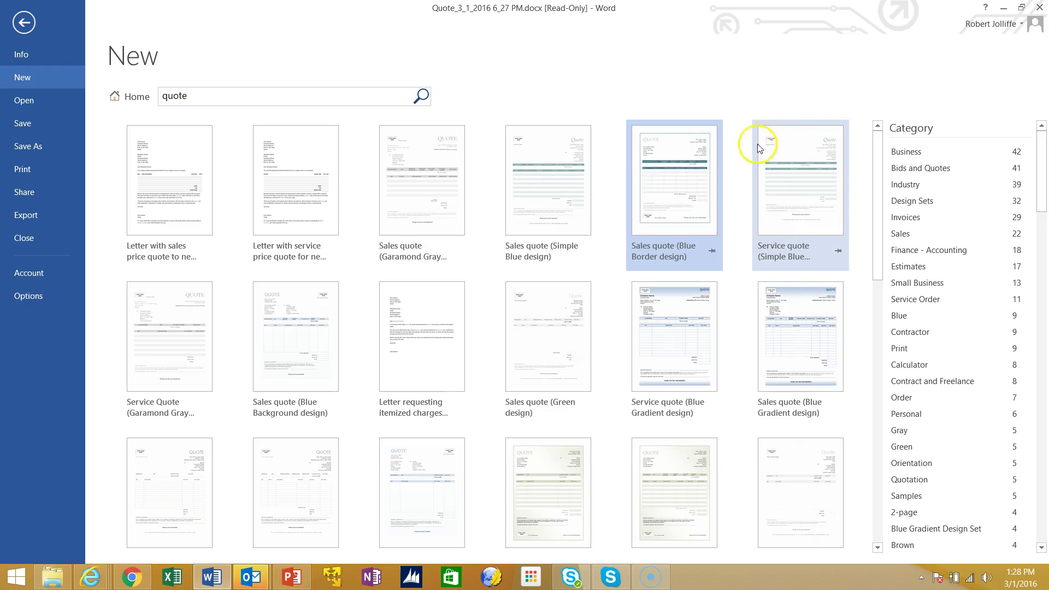
pyautogui.click(303, 321)
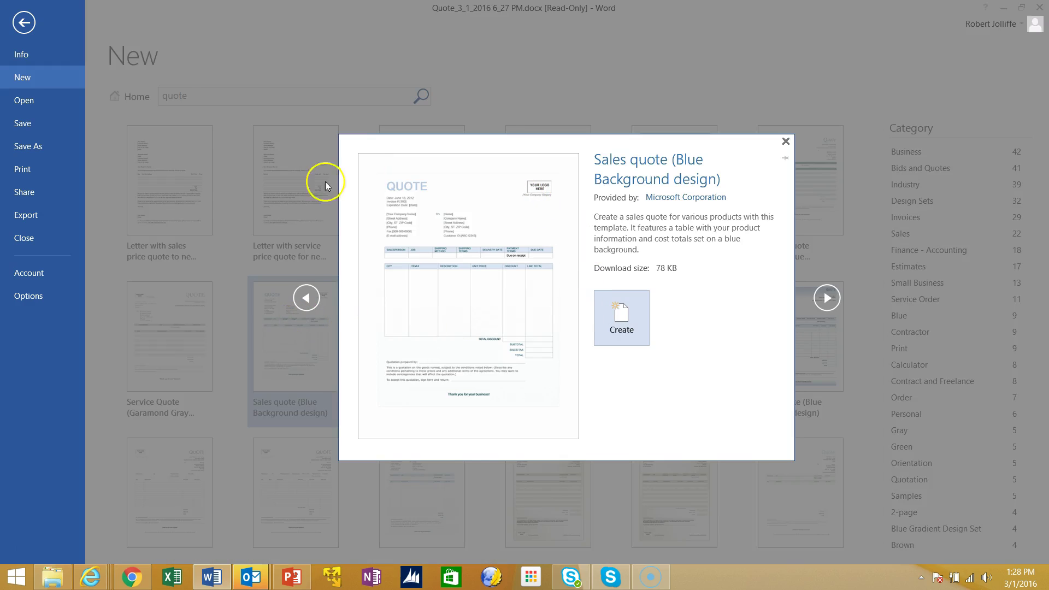
pyautogui.click(785, 142)
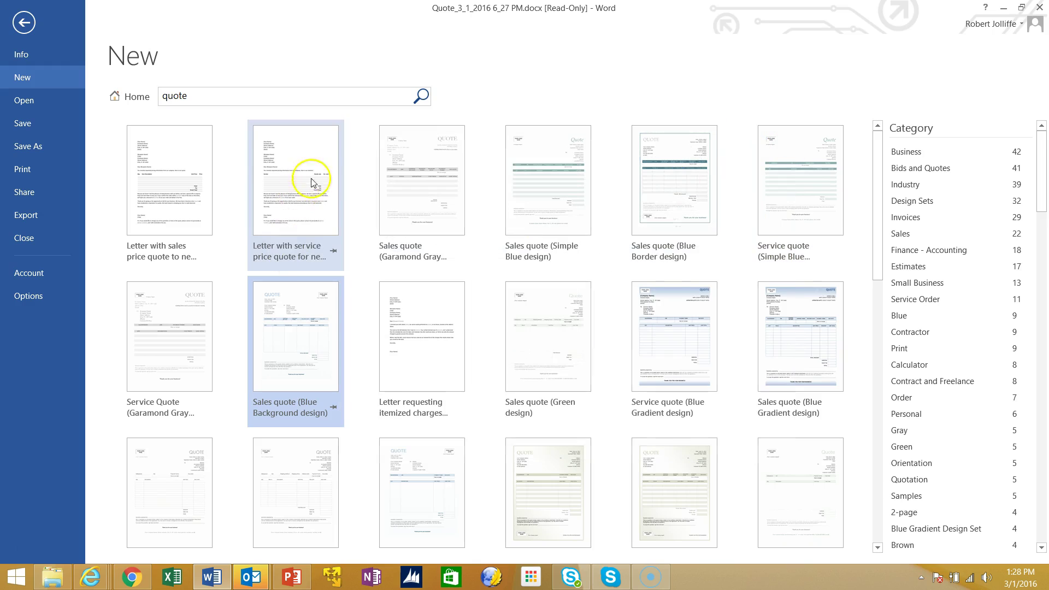
# Create Document1 from the Garamond Gray Sales quote template and open the XML Mapping Pane.
pyautogui.doubleClick(404, 174)
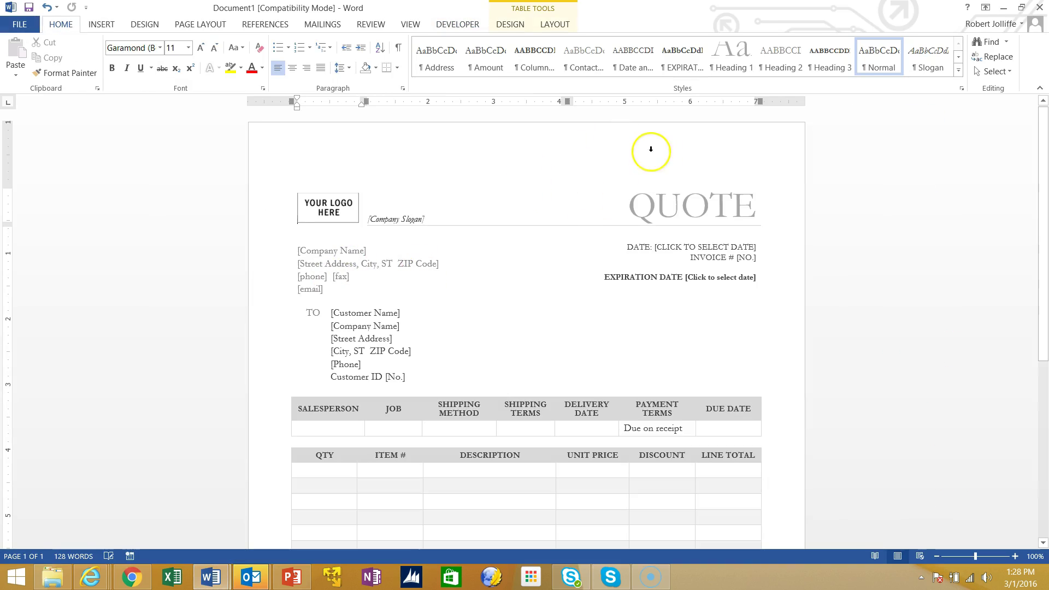
pyautogui.click(452, 24)
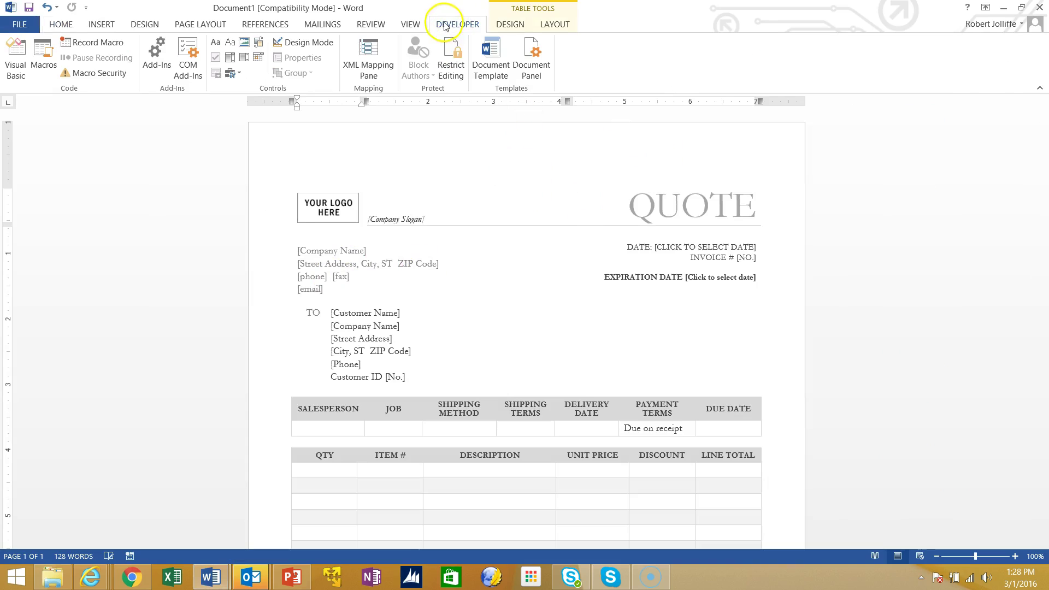
pyautogui.click(368, 60)
# Check the custom XML parts list, then select all template content from logo to thank-you line.
pyautogui.click(1035, 145)
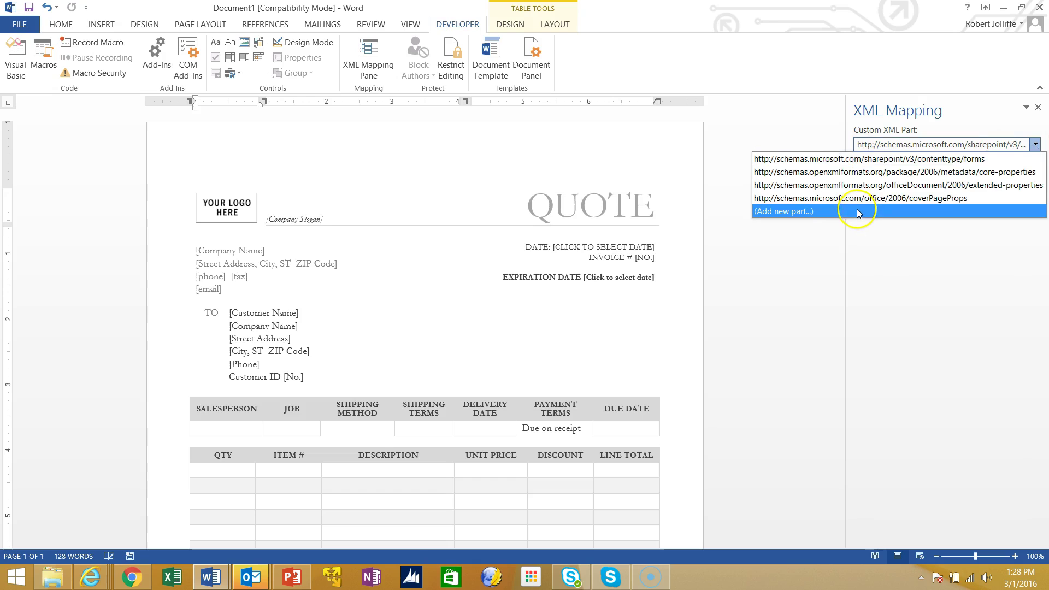
pyautogui.click(733, 117)
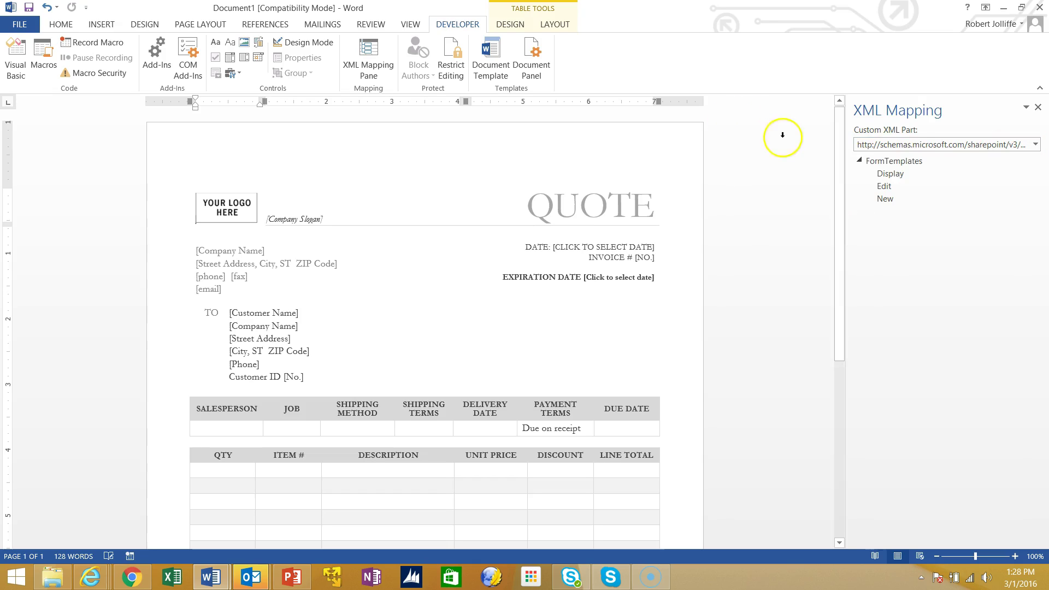
pyautogui.moveTo(187, 152); pyautogui.dragTo(520, 452)
# Copy the Sales quote layout and paste it over Quote_3_1_2016's Quote Description line, keeping source formatting.
pyautogui.rightClick(462, 282)
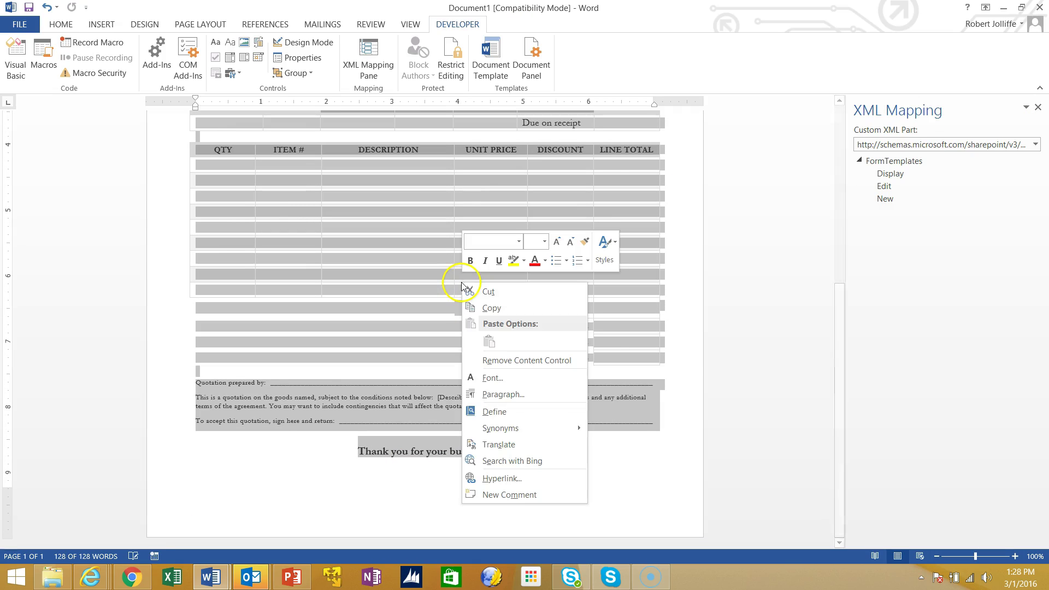
pyautogui.click(492, 293)
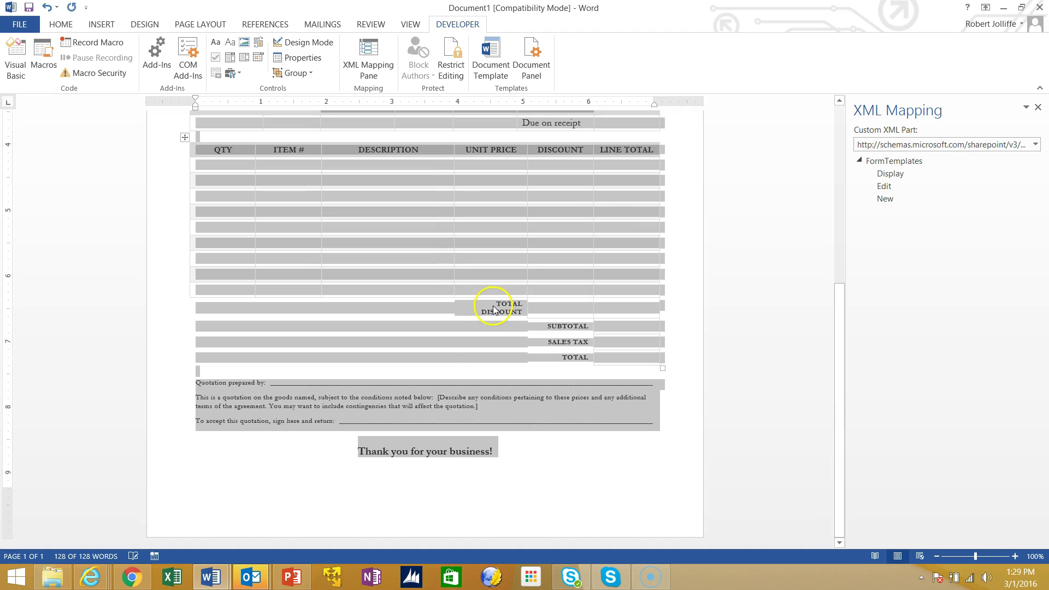
pyautogui.moveTo(225, 583)
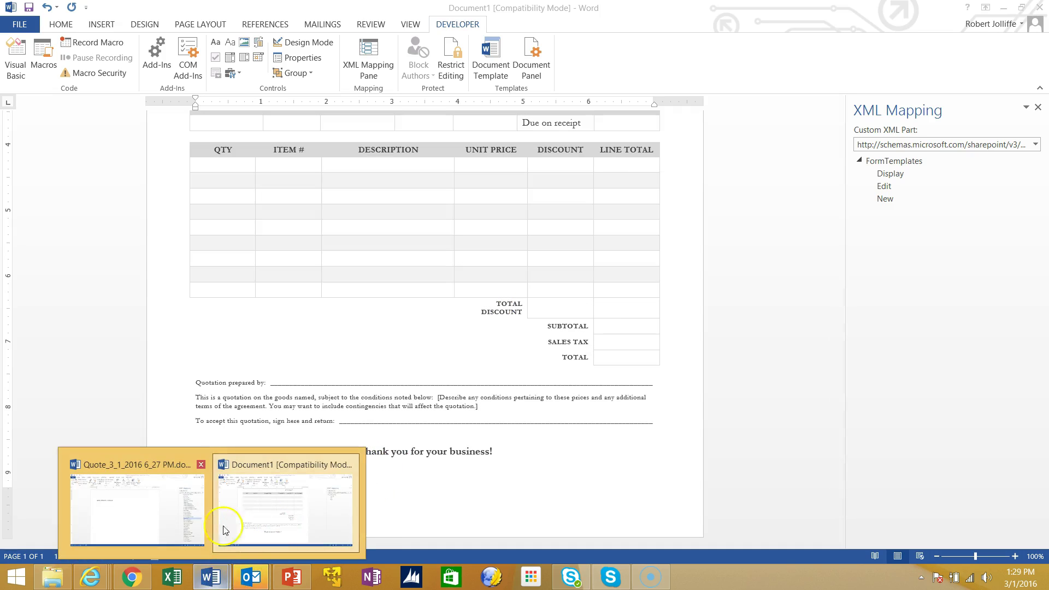
pyautogui.click(175, 519)
pyautogui.moveTo(356, 206); pyautogui.dragTo(159, 155)
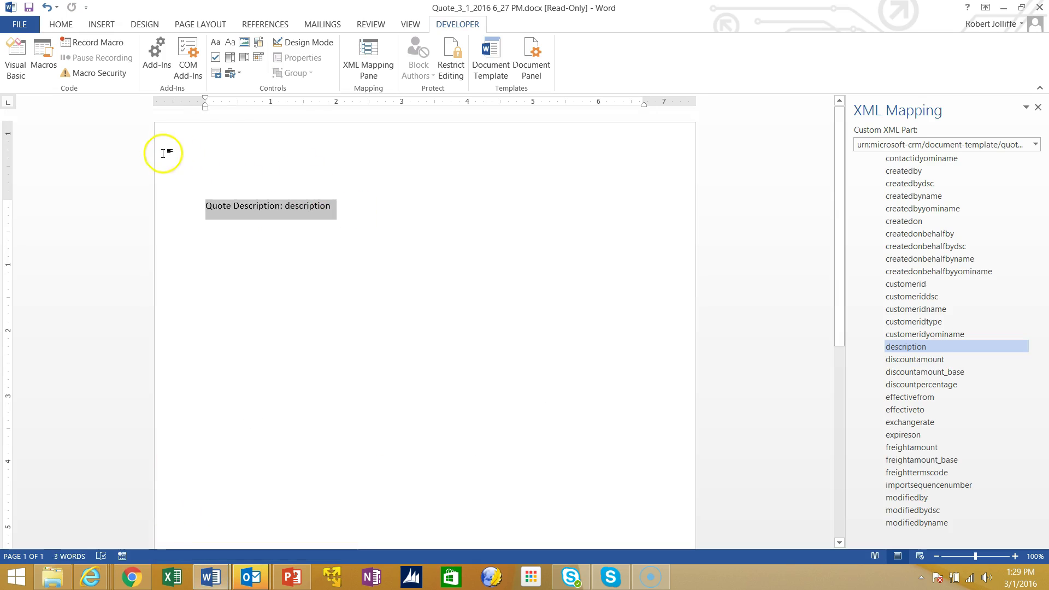
pyautogui.press('Delete')
pyautogui.rightClick(210, 207)
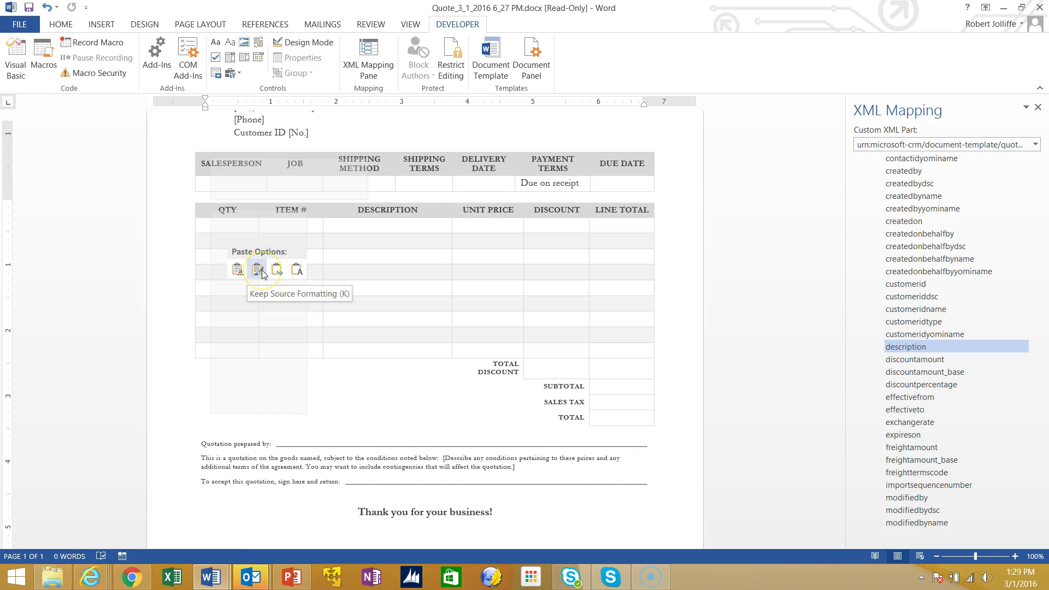
pyautogui.click(257, 270)
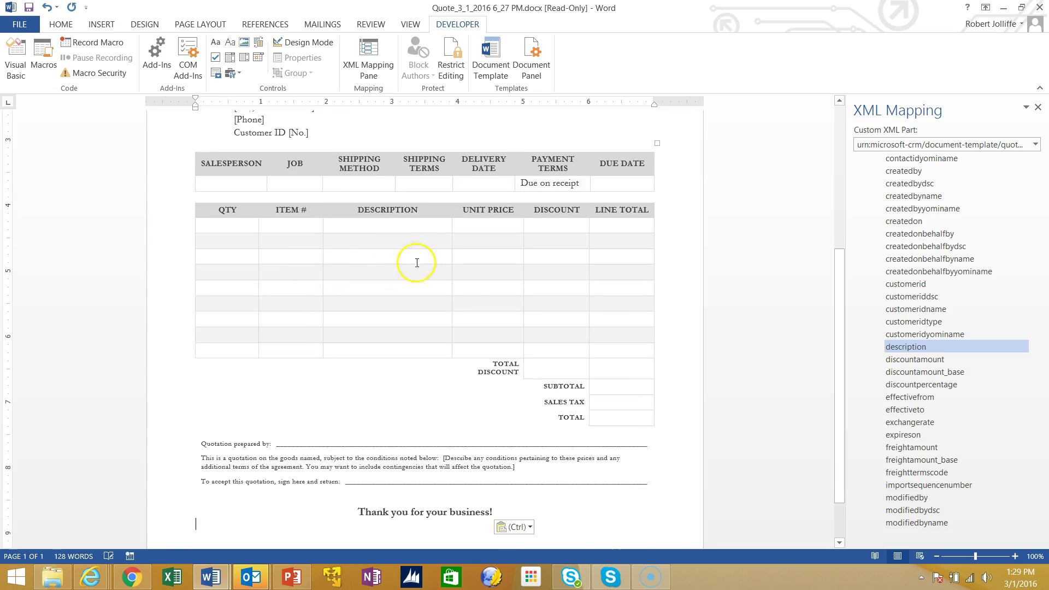
pyautogui.scroll(4, 378, 284)
pyautogui.scroll(-5, 491, 241)
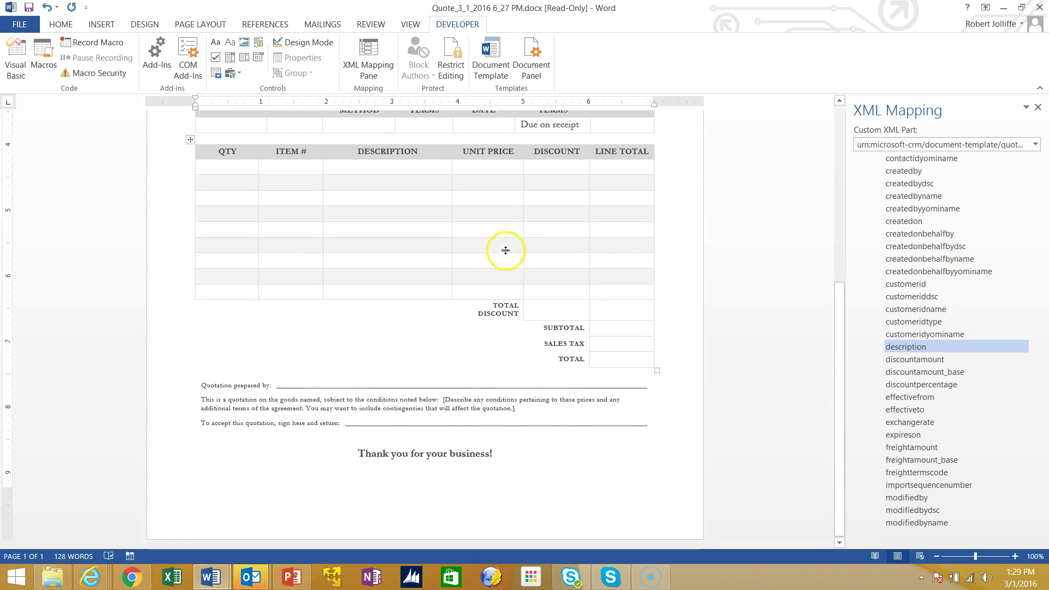
pyautogui.scroll(5, 500, 258)
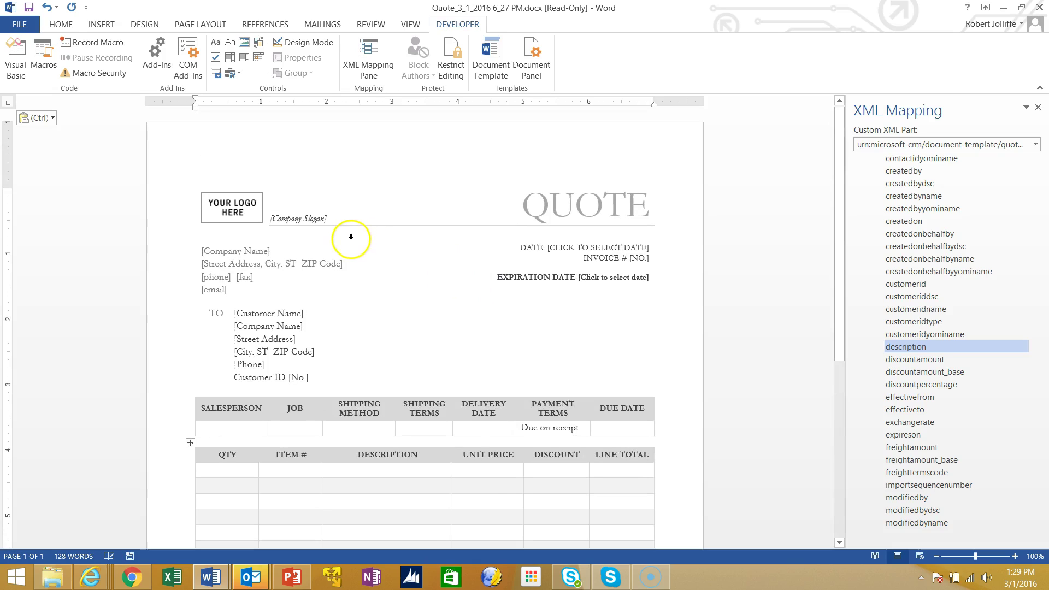
# Delete the [Customer Name] content control after TO.
pyautogui.click(310, 312)
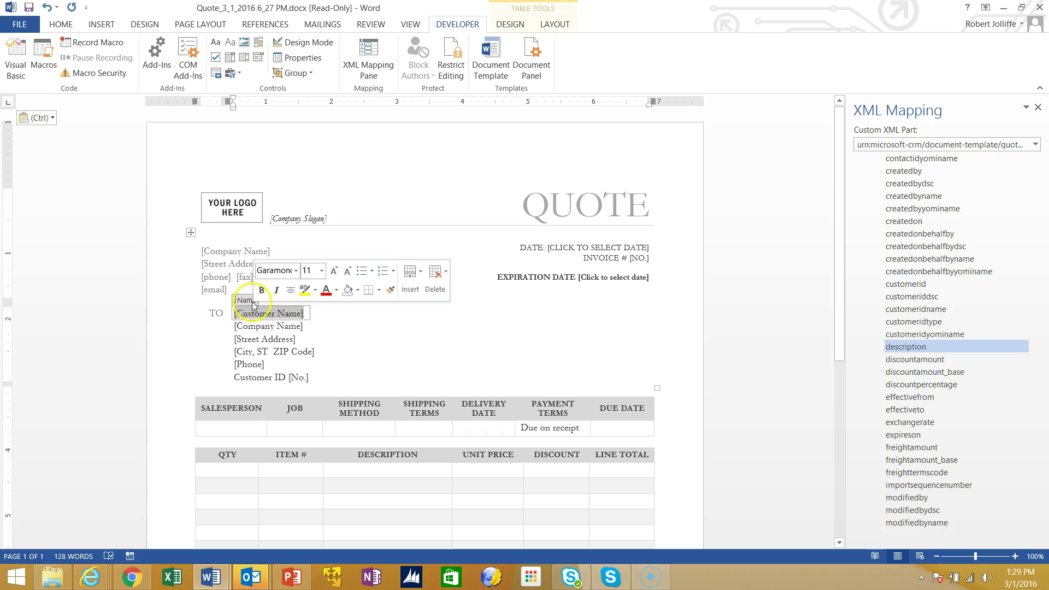
pyautogui.click(248, 315)
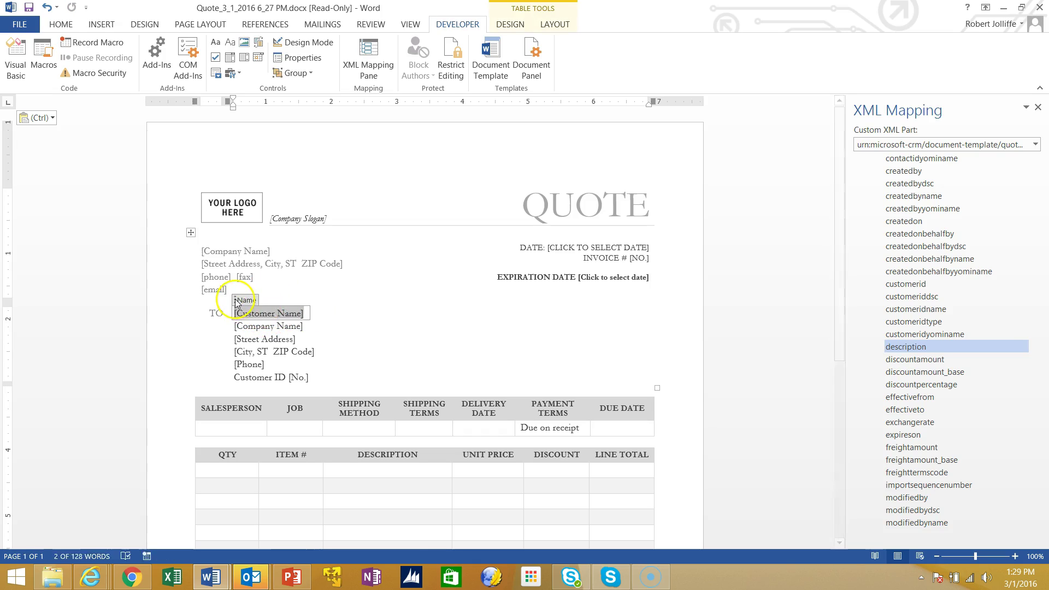
pyautogui.press('Delete')
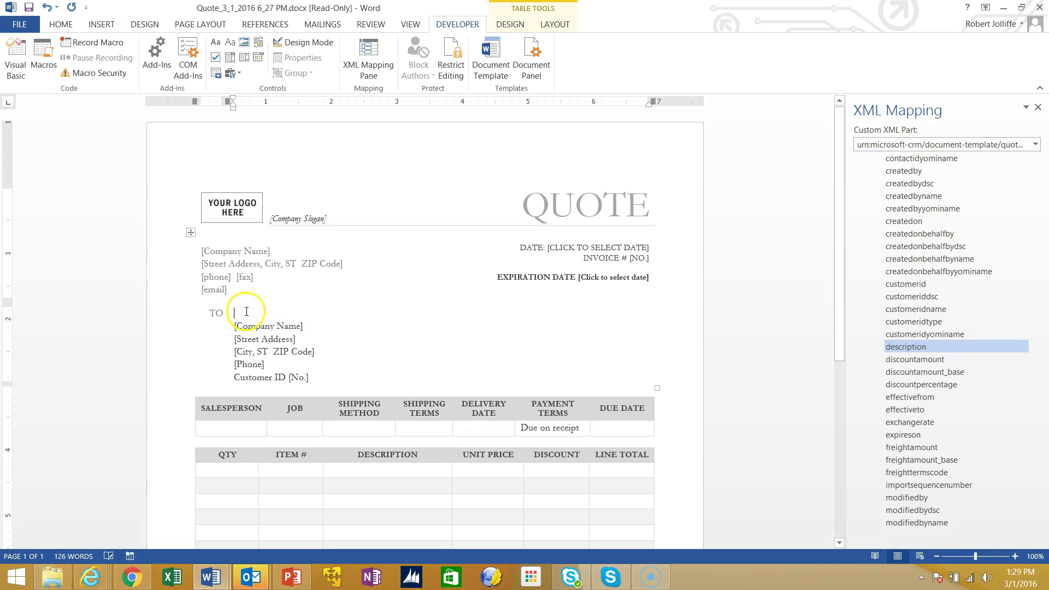
# Insert a plain-text content control bound to quote_customer_accounts name at the TO line.
pyautogui.scroll(-14, 1017, 300)
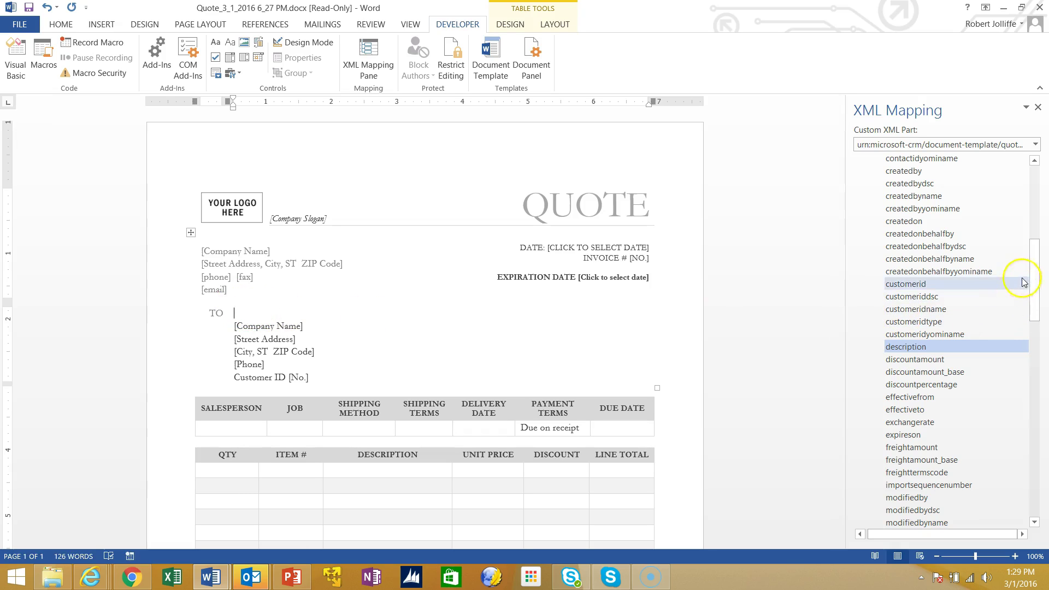
pyautogui.moveTo(1025, 361); pyautogui.dragTo(1028, 462)
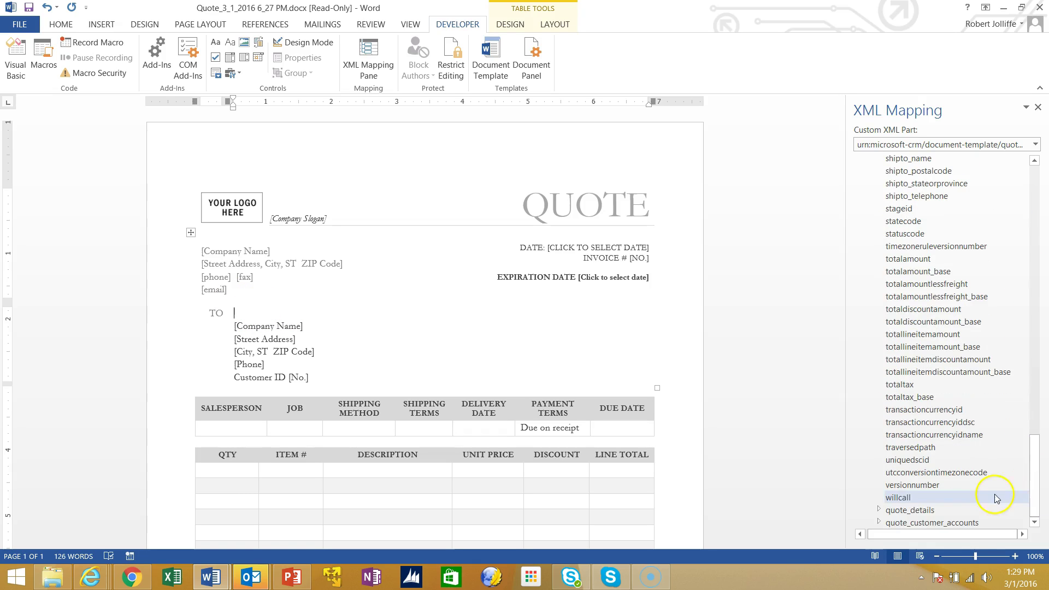
pyautogui.click(879, 522)
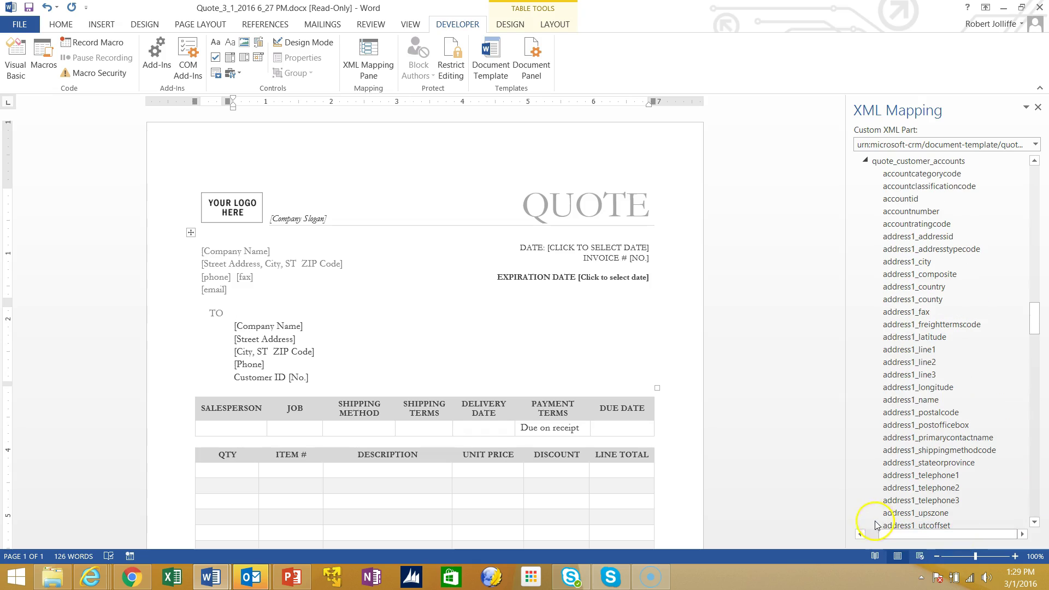
pyautogui.moveTo(1039, 319); pyautogui.dragTo(1035, 433)
pyautogui.rightClick(910, 263)
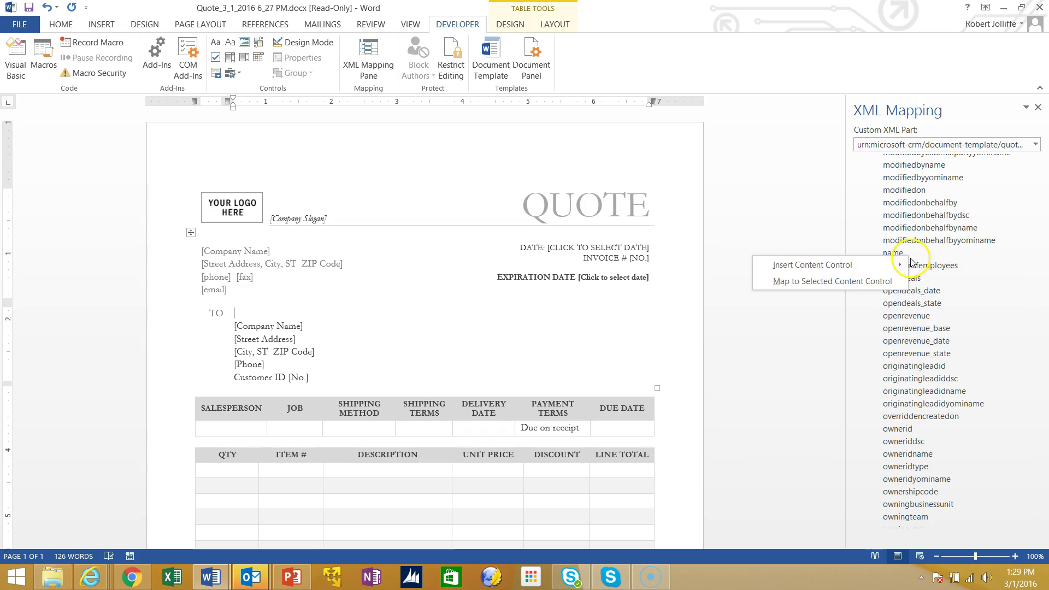
pyautogui.moveTo(873, 266)
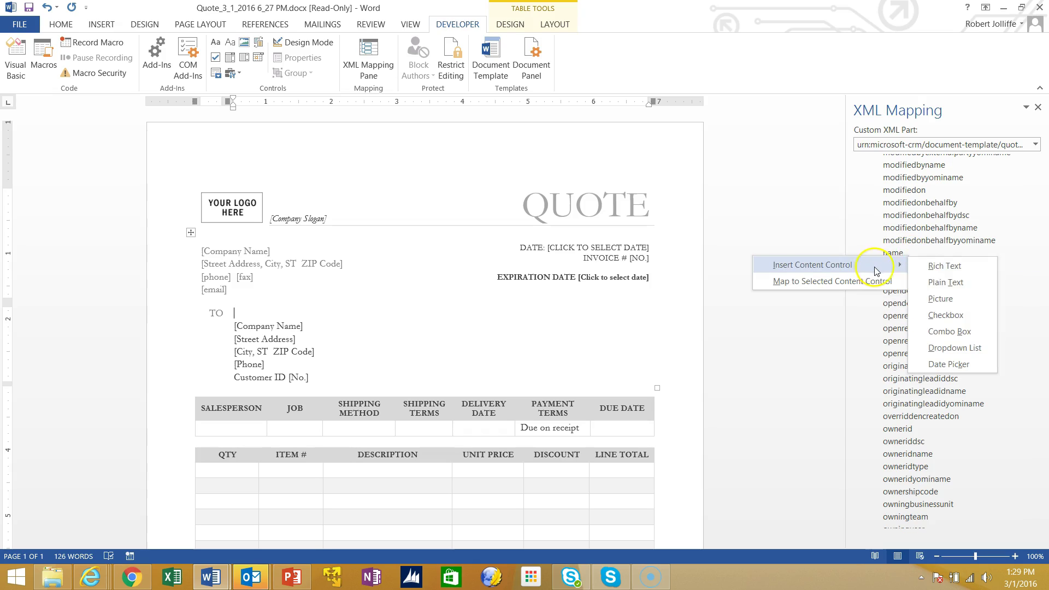
pyautogui.click(946, 283)
# Move the insertion point to the Salesperson cell of the table.
pyautogui.click(316, 326)
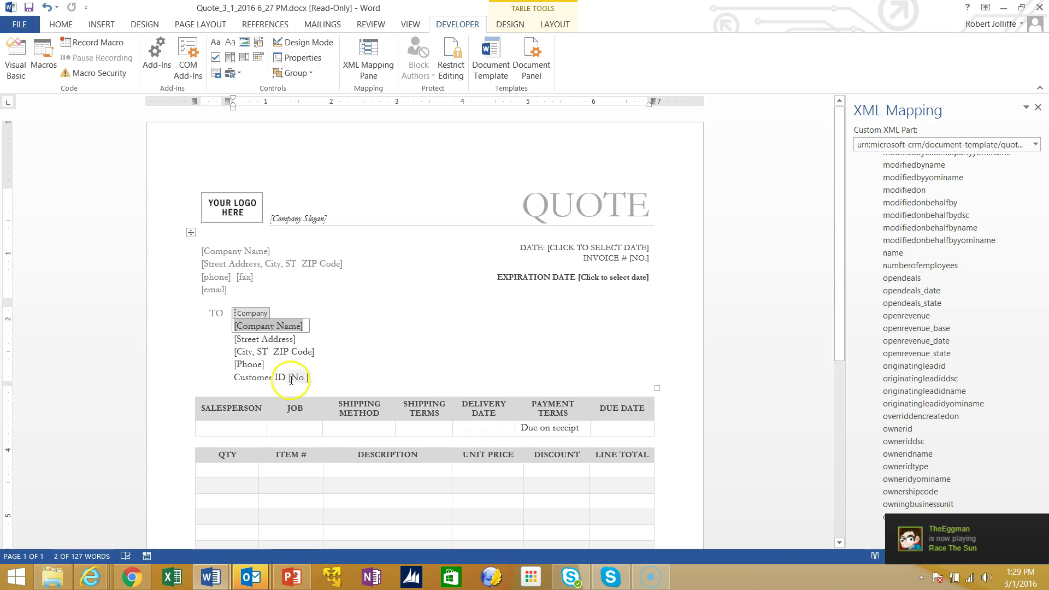
pyautogui.click(250, 428)
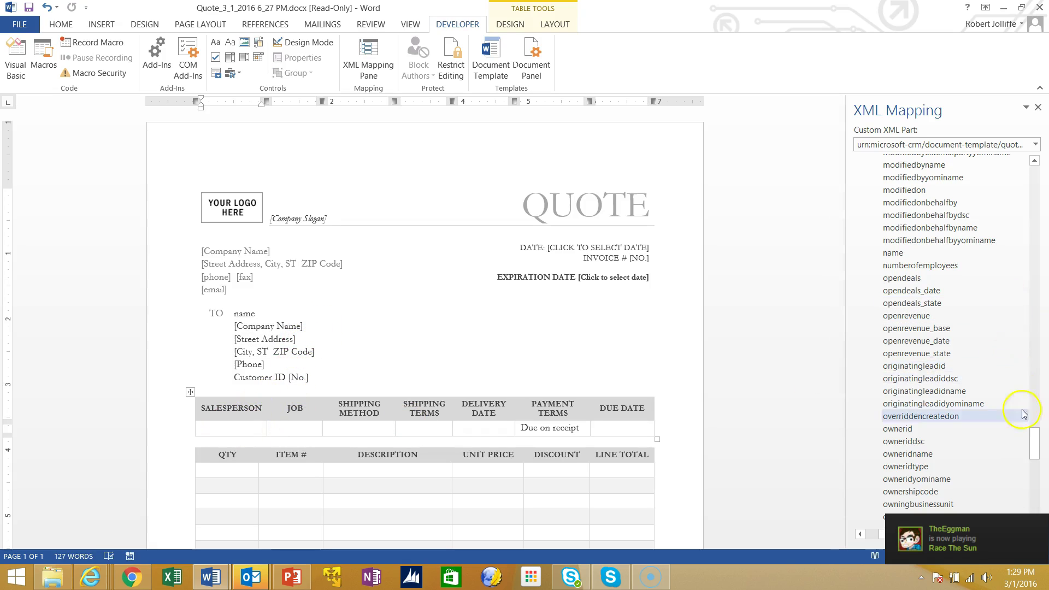
pyautogui.moveTo(1037, 442); pyautogui.dragTo(1038, 239)
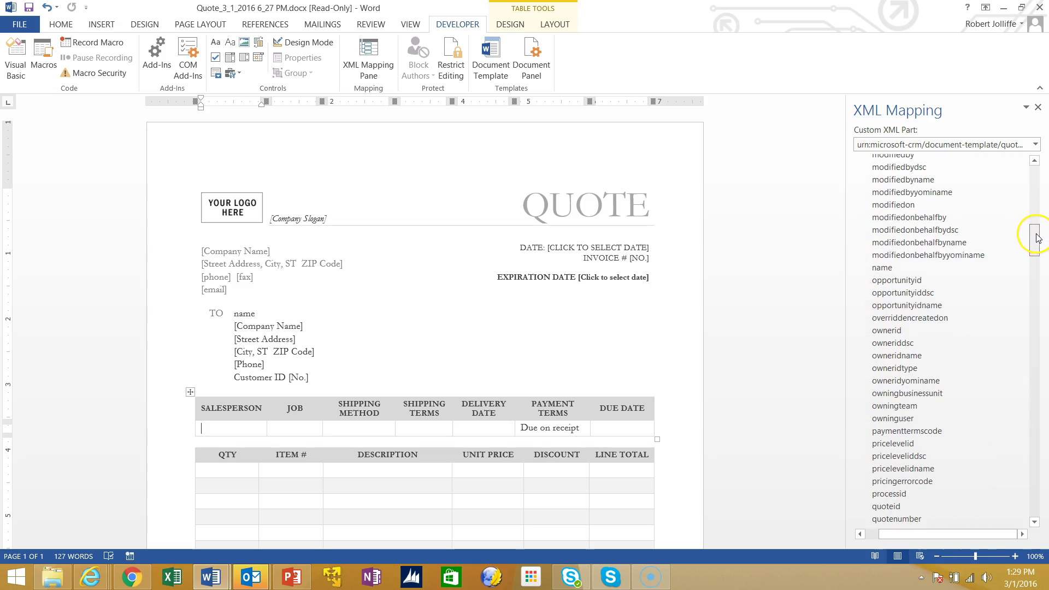
# Insert owneridname as a plain-text content control under SALESPERSON.
pyautogui.rightClick(906, 361)
pyautogui.moveTo(869, 367)
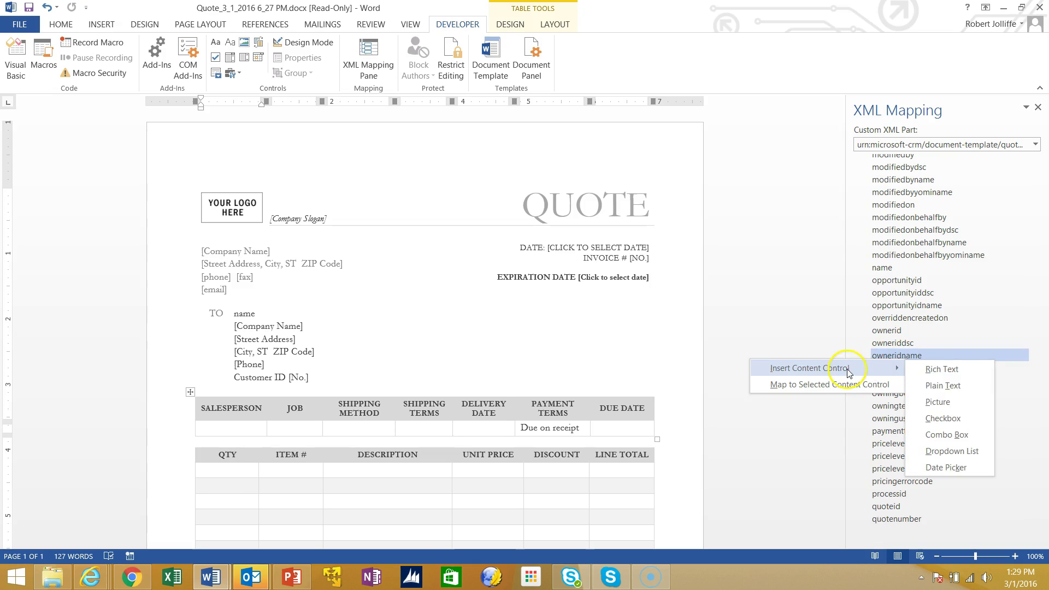
pyautogui.click(936, 389)
# Delete the empty item rows so the line-item table keeps a single row.
pyautogui.click(238, 473)
pyautogui.scroll(-3, 273, 372)
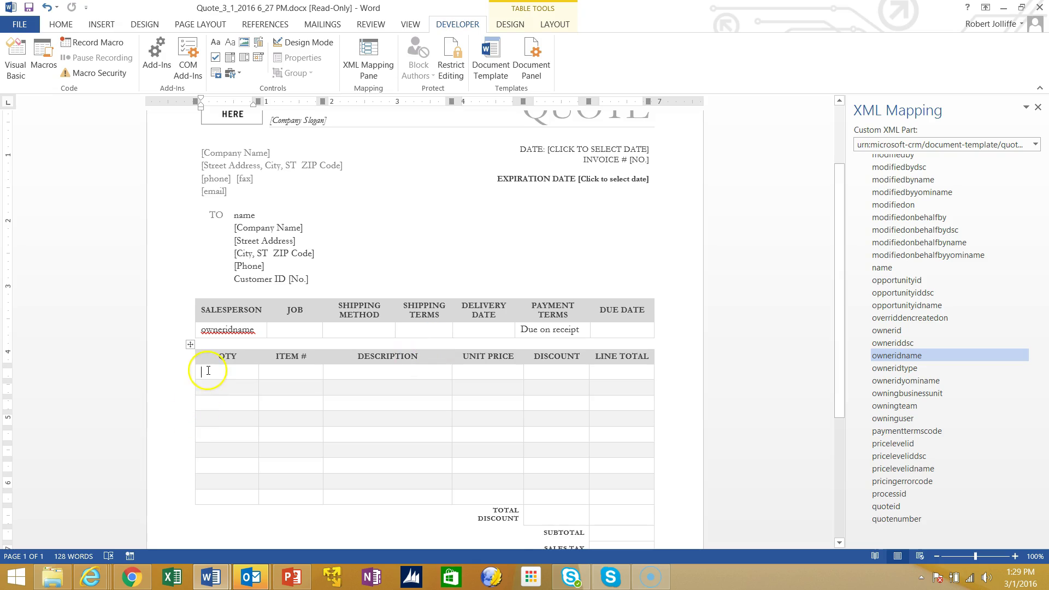
pyautogui.moveTo(274, 371); pyautogui.dragTo(644, 374)
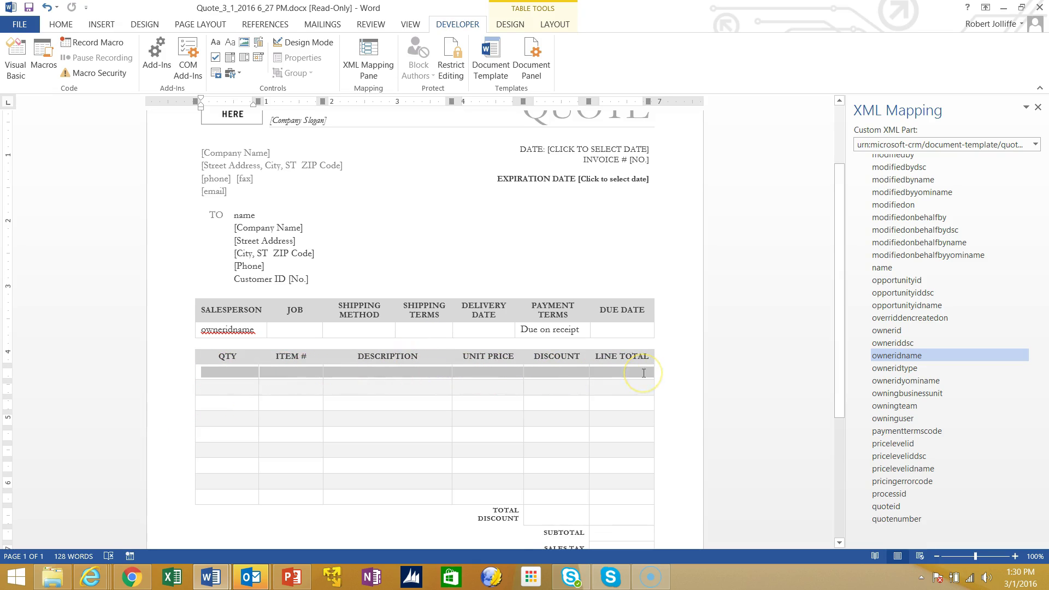
pyautogui.moveTo(207, 387); pyautogui.dragTo(648, 494)
pyautogui.click(555, 24)
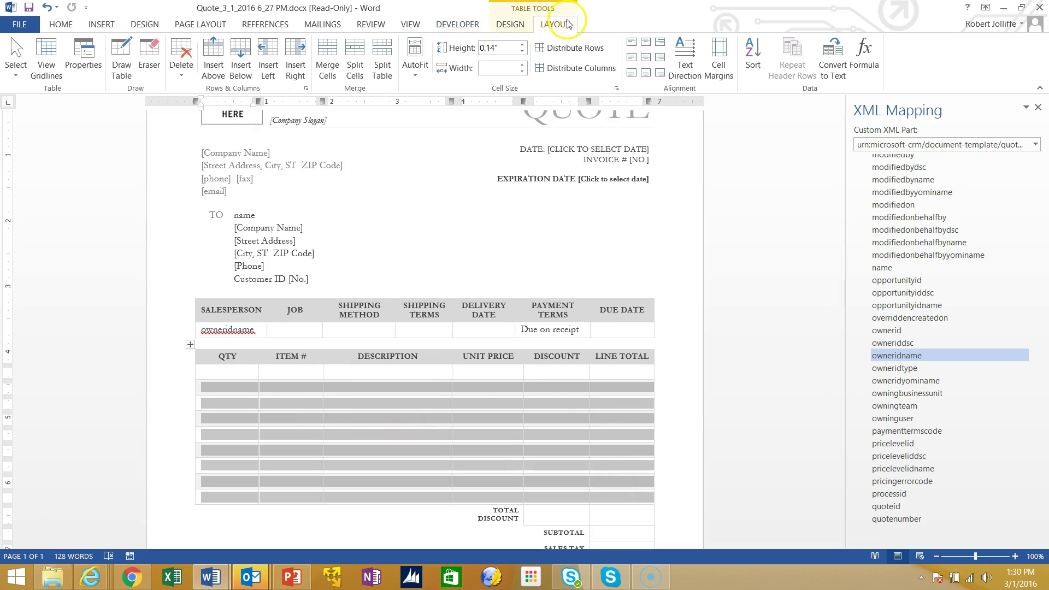
pyautogui.click(181, 60)
pyautogui.click(197, 122)
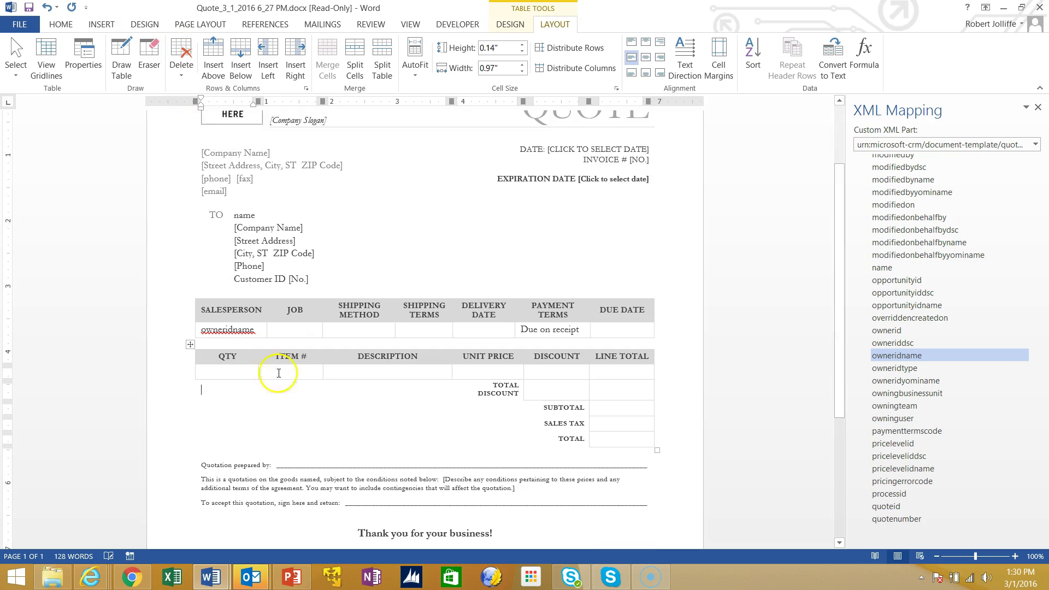
pyautogui.moveTo(210, 368); pyautogui.dragTo(640, 376)
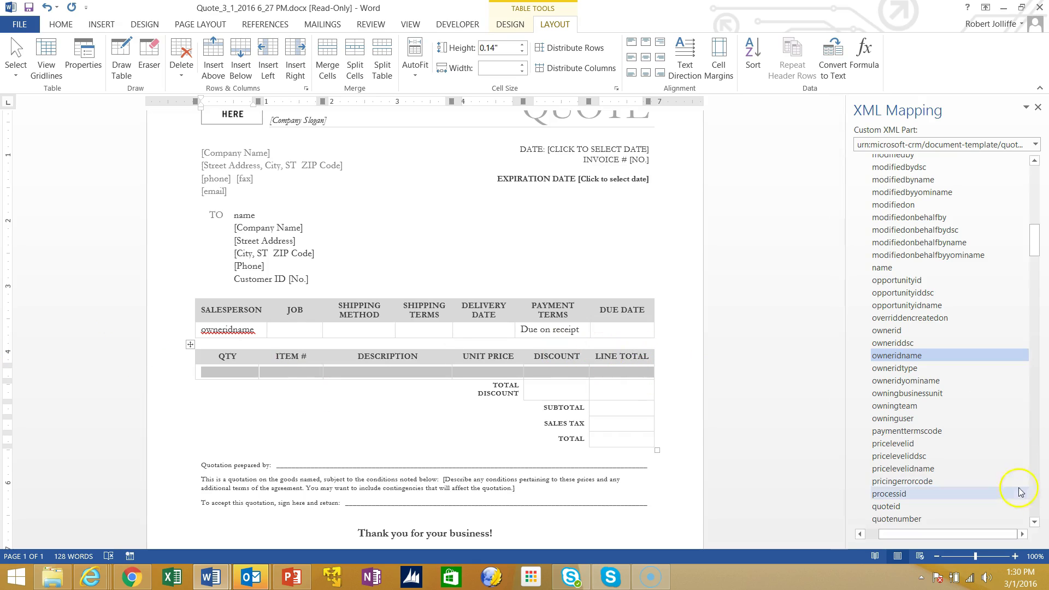
# Map the item row as a repeating content control for quote_details.
pyautogui.moveTo(1033, 238); pyautogui.dragTo(1033, 175)
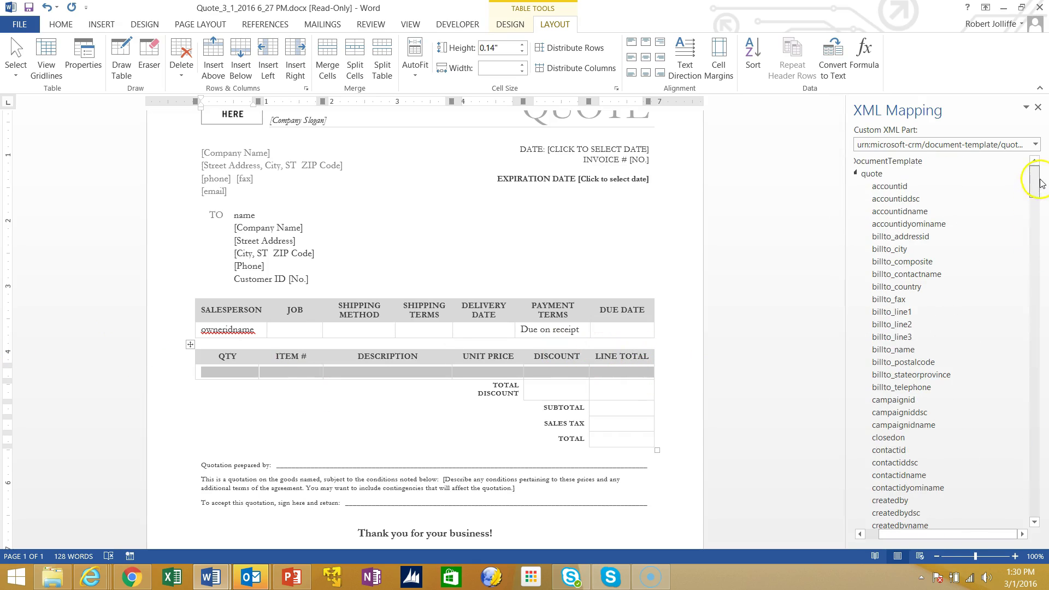
pyautogui.click(857, 174)
pyautogui.click(860, 175)
pyautogui.moveTo(1033, 180); pyautogui.dragTo(1027, 471)
pyautogui.moveTo(1031, 496); pyautogui.dragTo(868, 312)
pyautogui.click(871, 310)
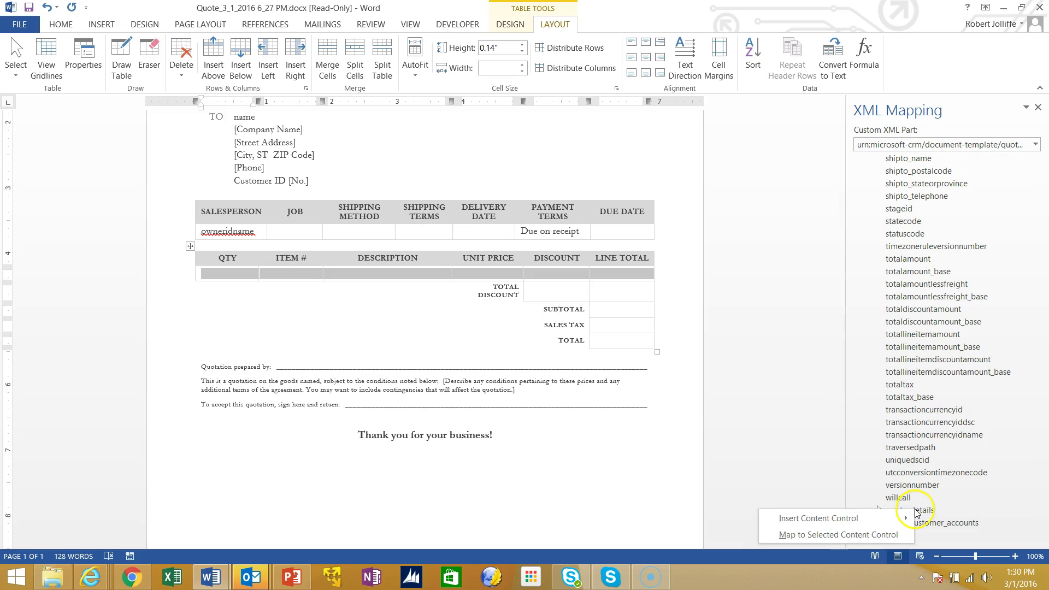
pyautogui.moveTo(902, 519)
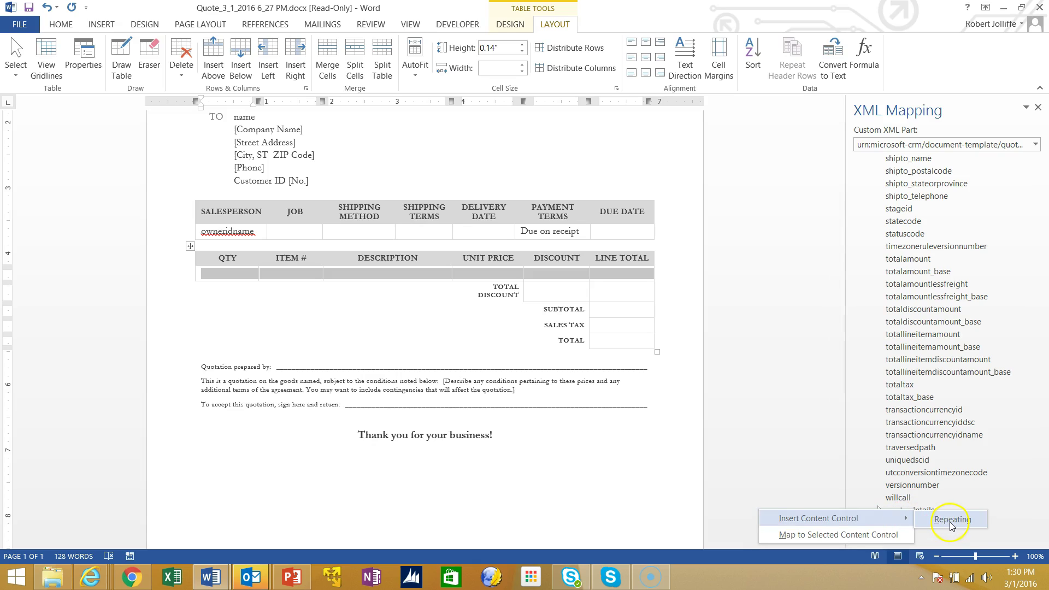
pyautogui.click(1034, 339)
pyautogui.click(866, 511)
pyautogui.moveTo(1034, 338); pyautogui.dragTo(1028, 307)
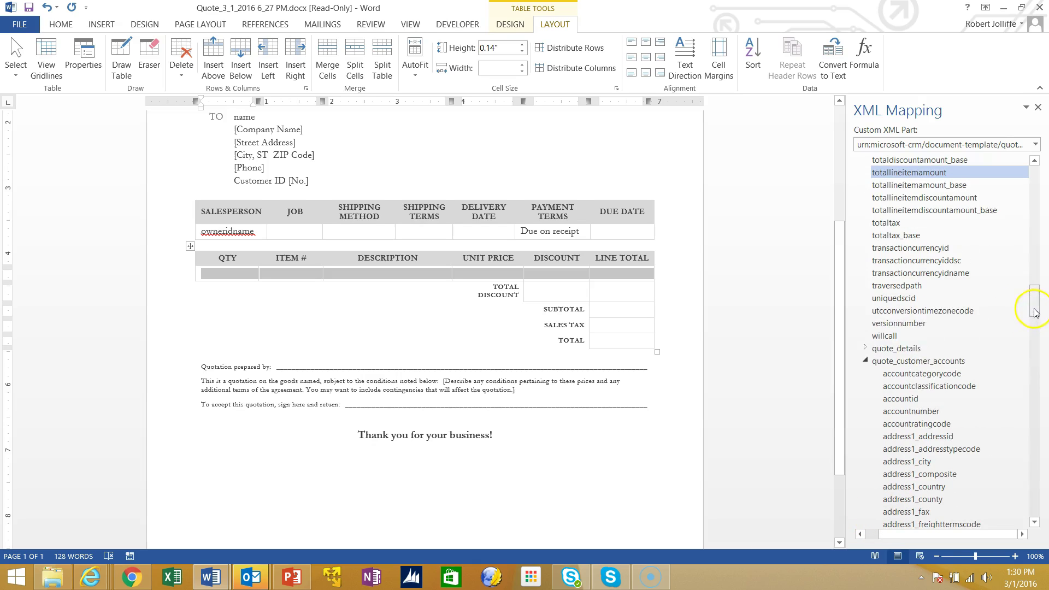
pyautogui.rightClick(901, 350)
pyautogui.moveTo(885, 358)
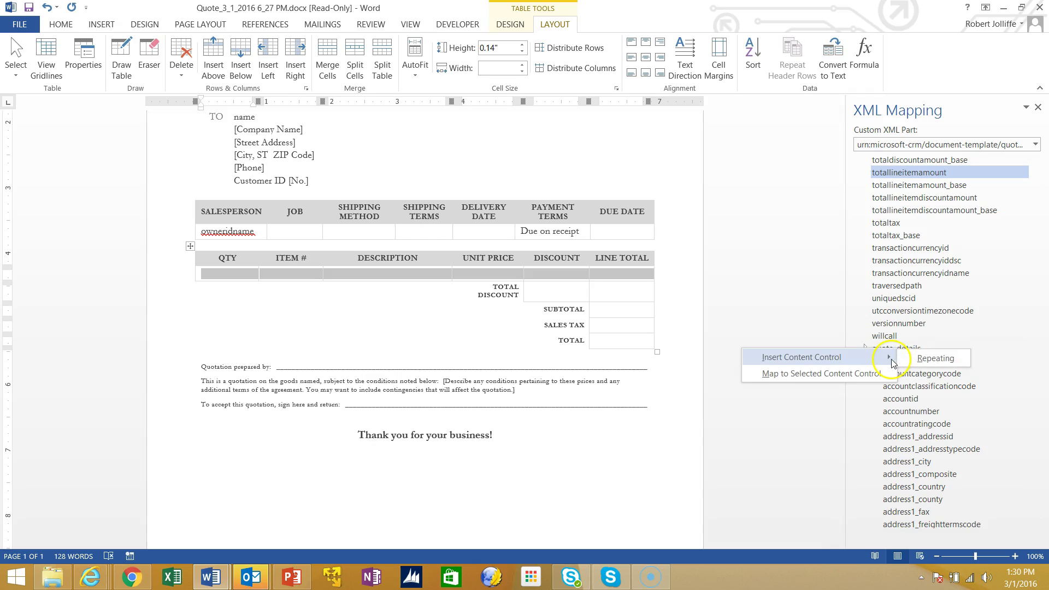
pyautogui.click(936, 358)
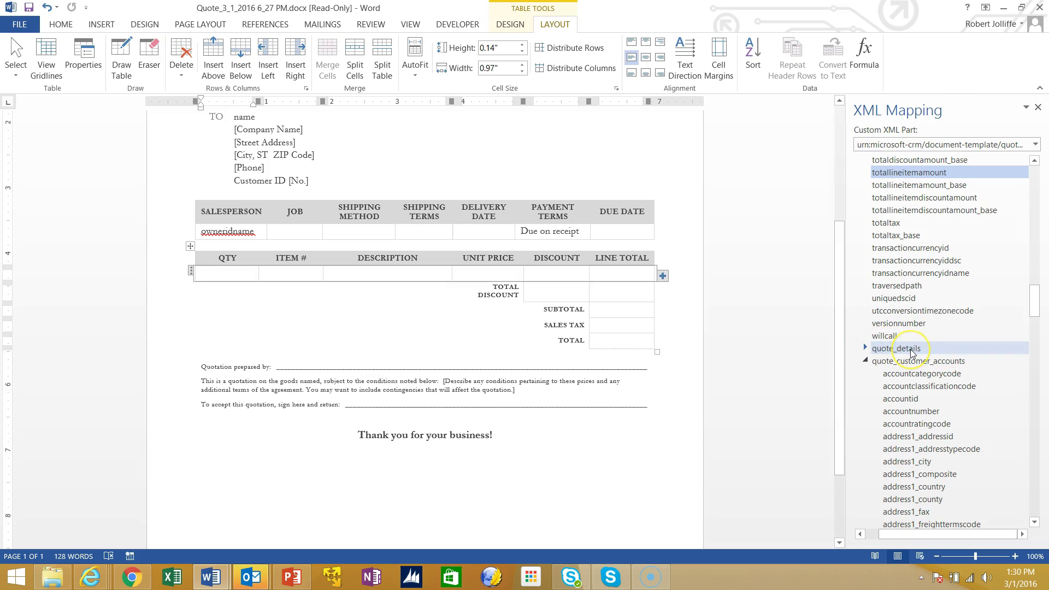
# Expand quote_details and bring up the quantity field's mapping options for the QTY cell.
pyautogui.click(865, 347)
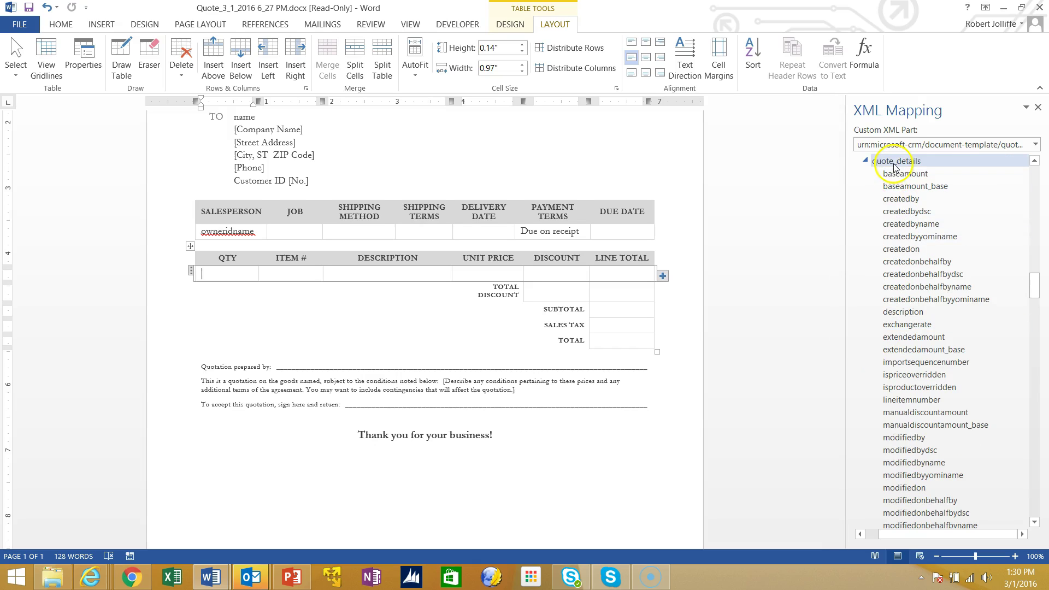
pyautogui.scroll(-3, 831, 307)
pyautogui.moveTo(1038, 284); pyautogui.dragTo(1039, 316)
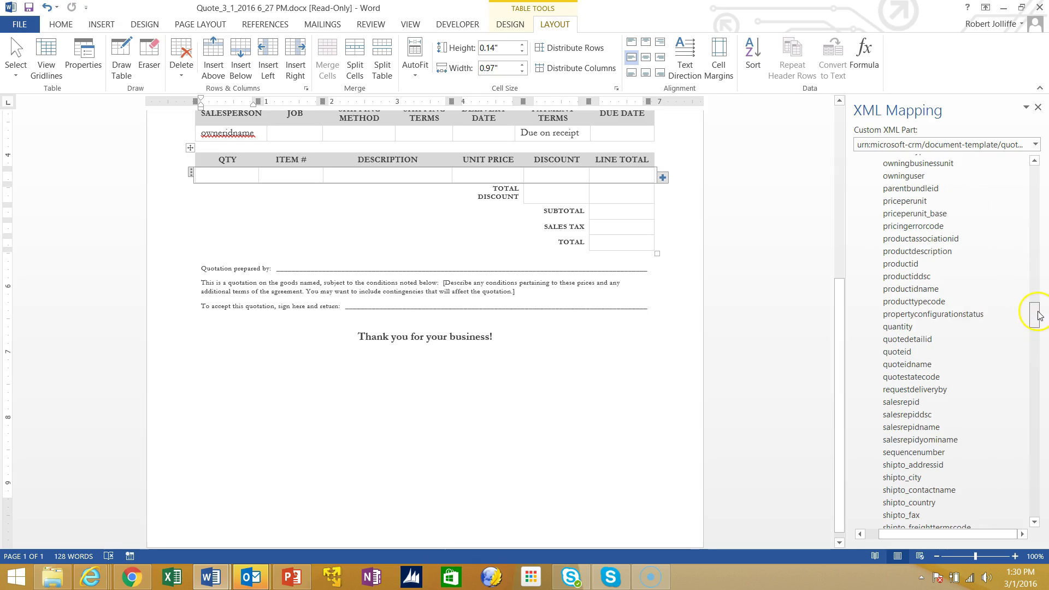
pyautogui.click(221, 176)
pyautogui.rightClick(905, 329)
pyautogui.moveTo(867, 340)
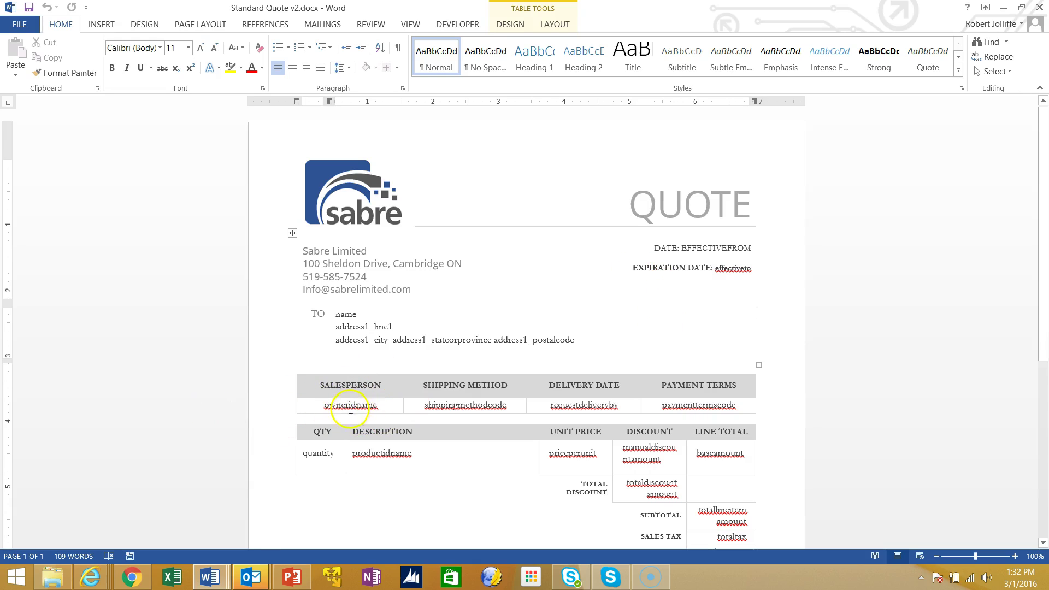
# Look over the template, briefly selecting the QUOTE header word.
pyautogui.scroll(-5, 563, 404)
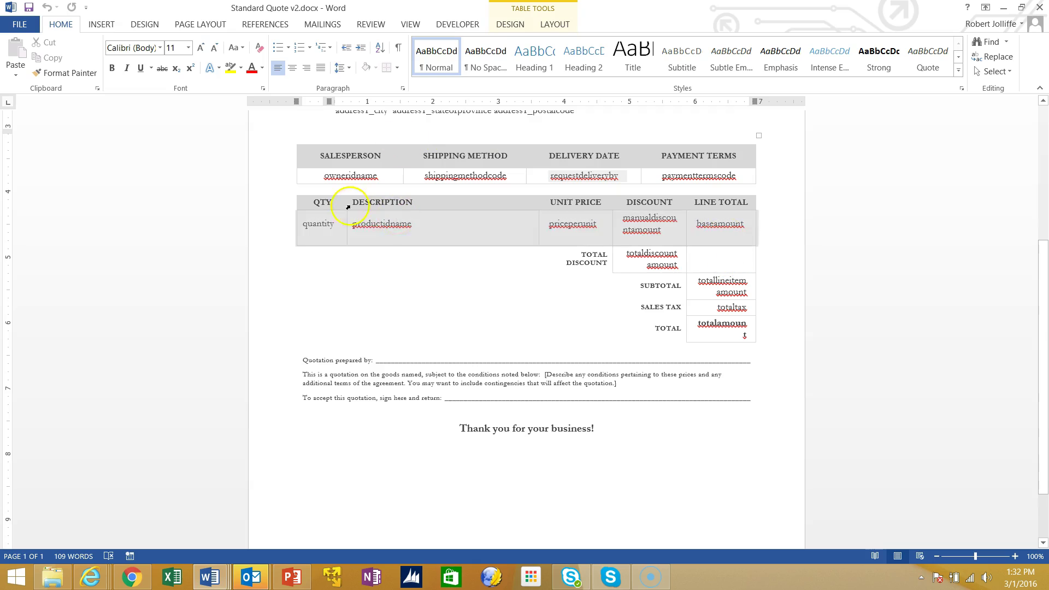
pyautogui.scroll(4, 530, 295)
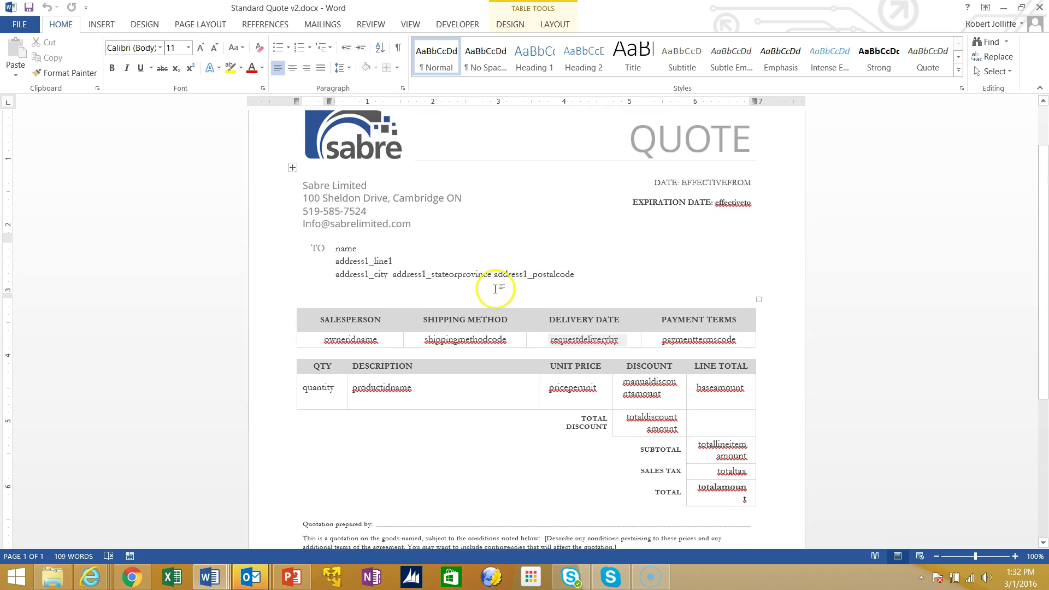
pyautogui.scroll(2, 524, 306)
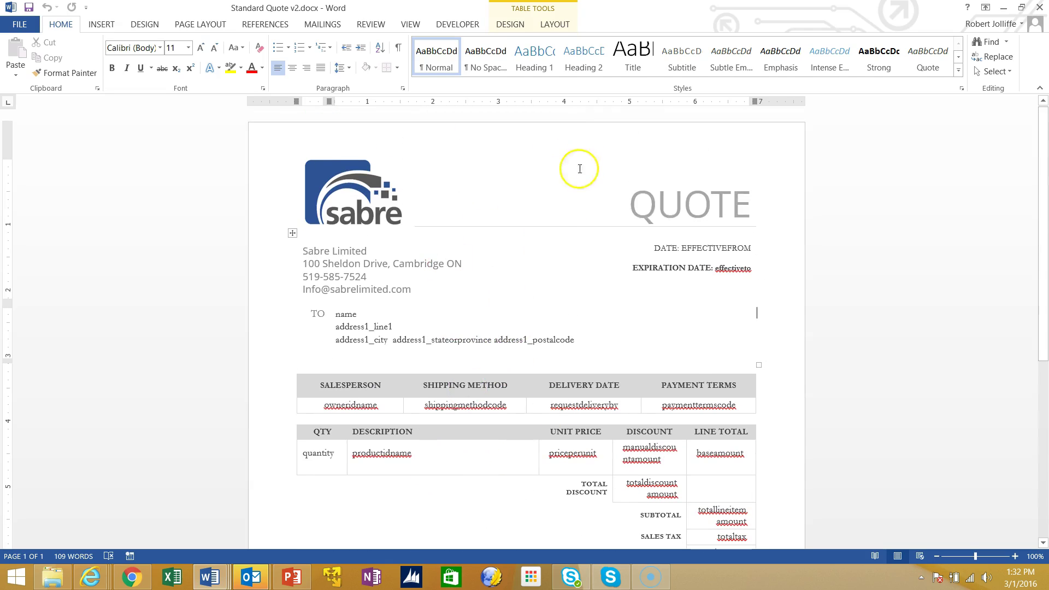
pyautogui.doubleClick(638, 205)
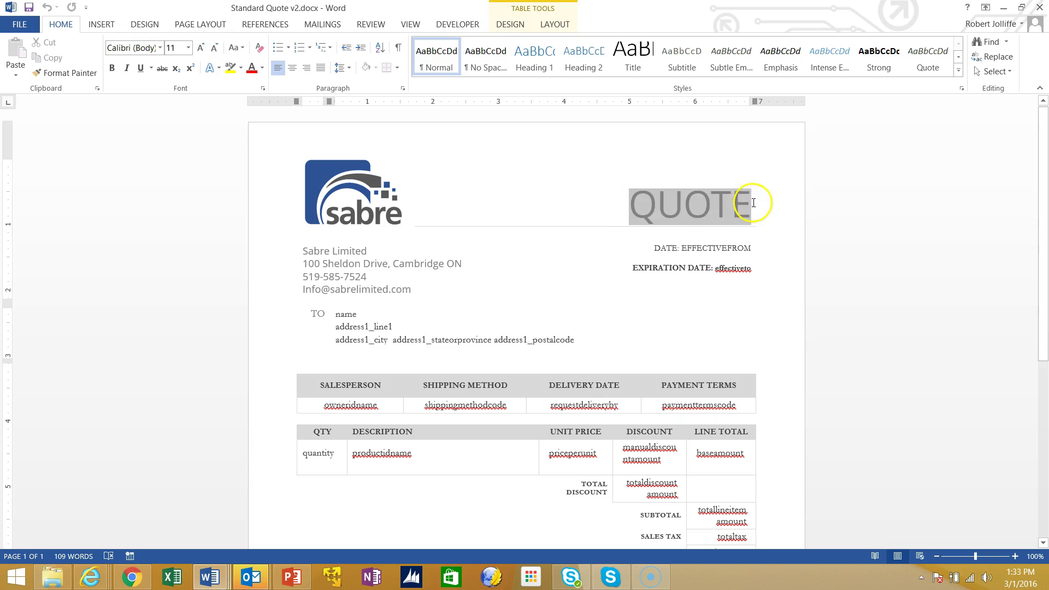
pyautogui.click(559, 271)
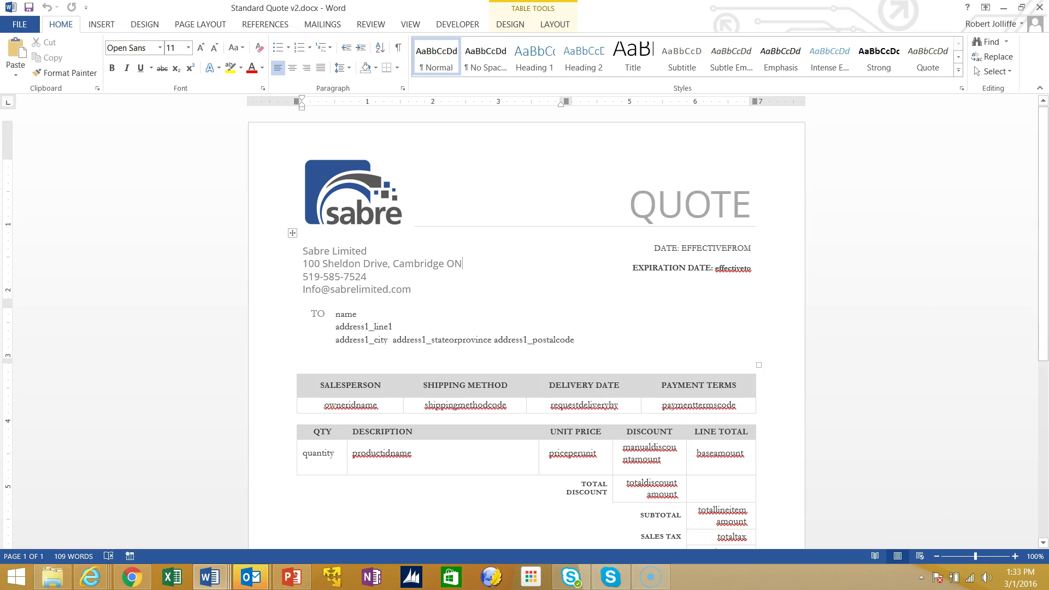
# Save a copy to the Desktop as Standard Quote v3.docx.
pyautogui.click(19, 24)
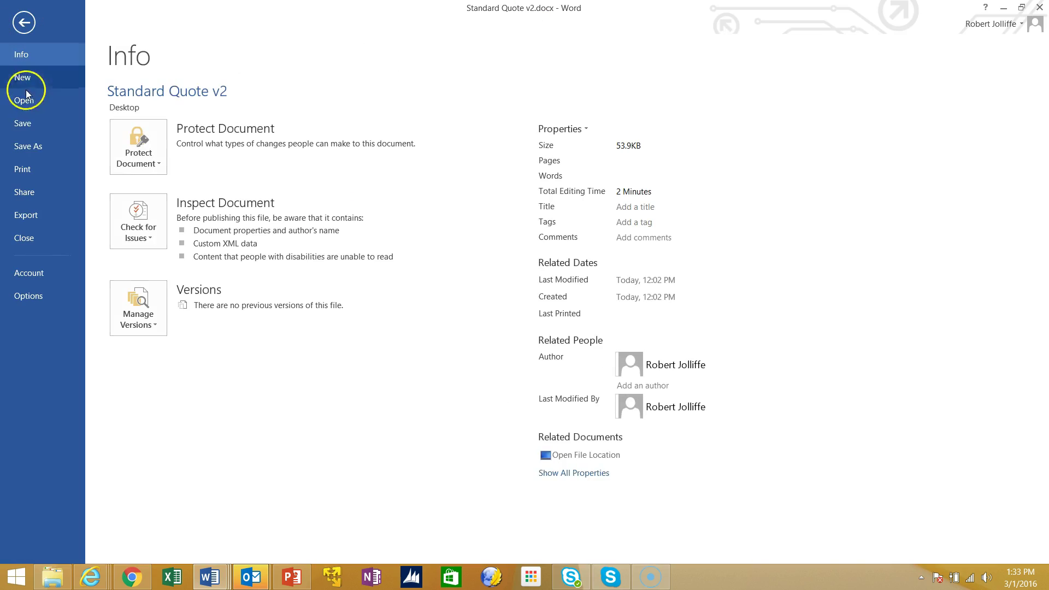
pyautogui.click(26, 145)
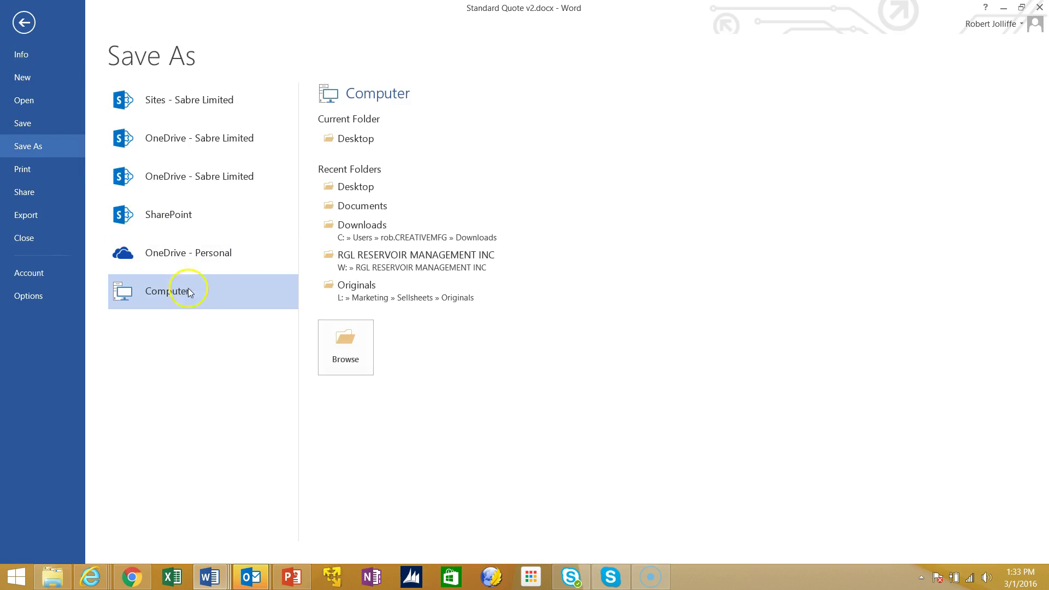
pyautogui.click(351, 139)
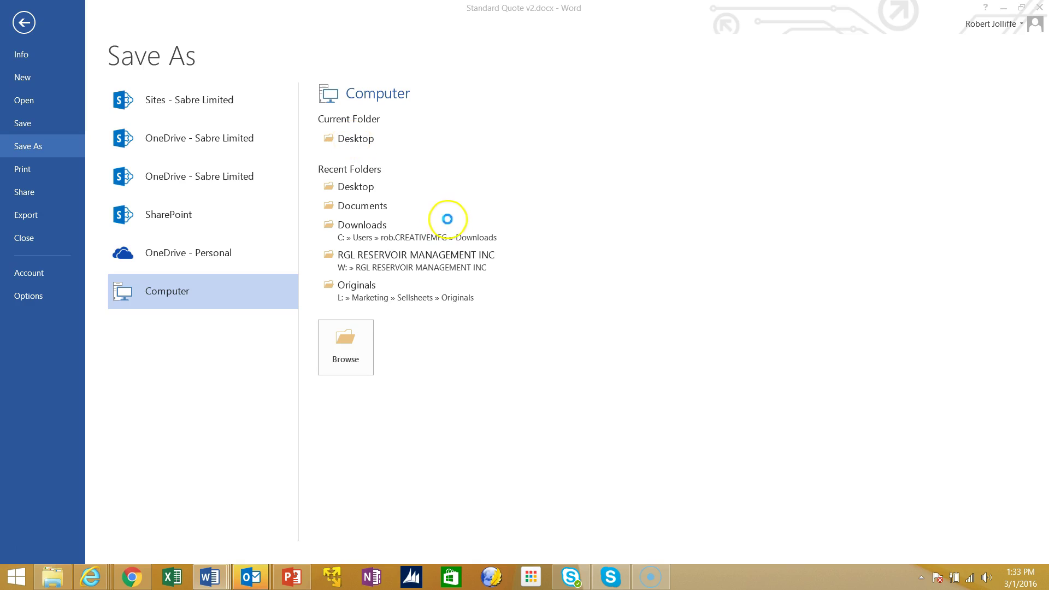
pyautogui.click(350, 138)
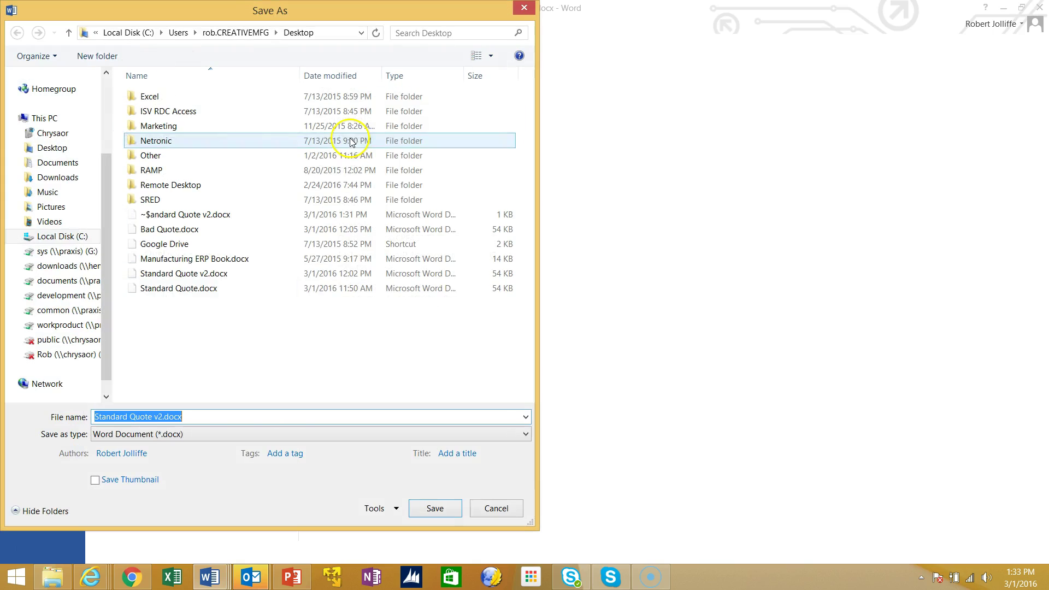
pyautogui.click(158, 417)
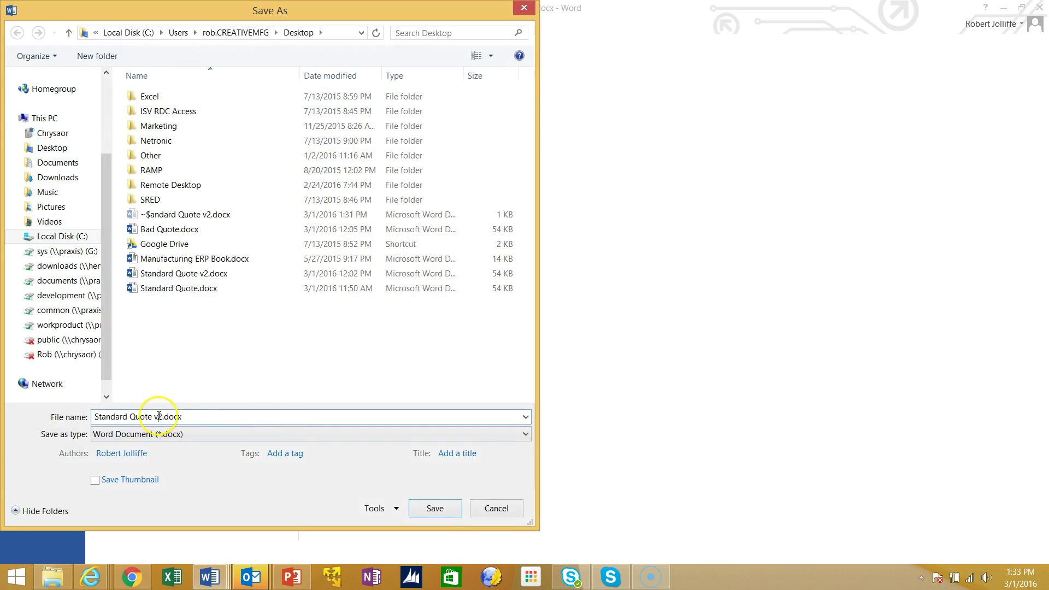
pyautogui.write('3')
pyautogui.press('Delete')
pyautogui.click(425, 508)
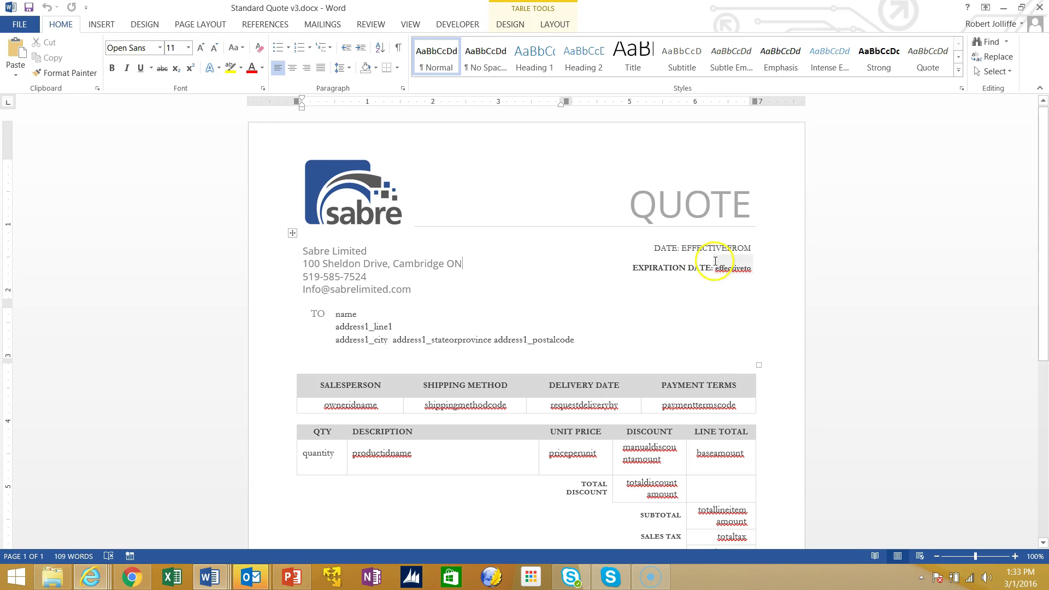
pyautogui.click(795, 311)
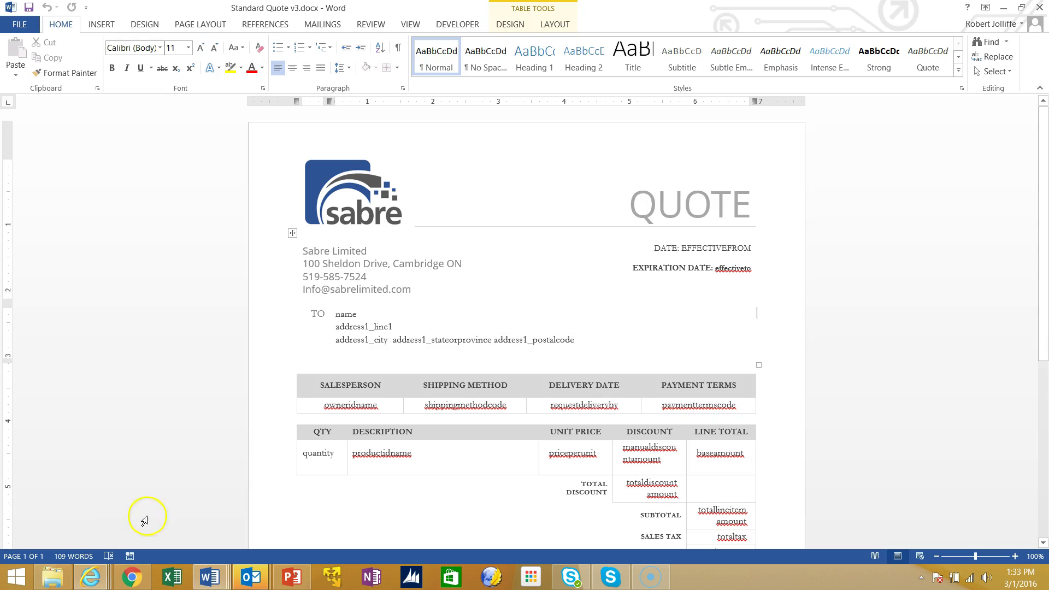
# Use Advanced Find to list Personal Document Templates.
pyautogui.click(90, 576)
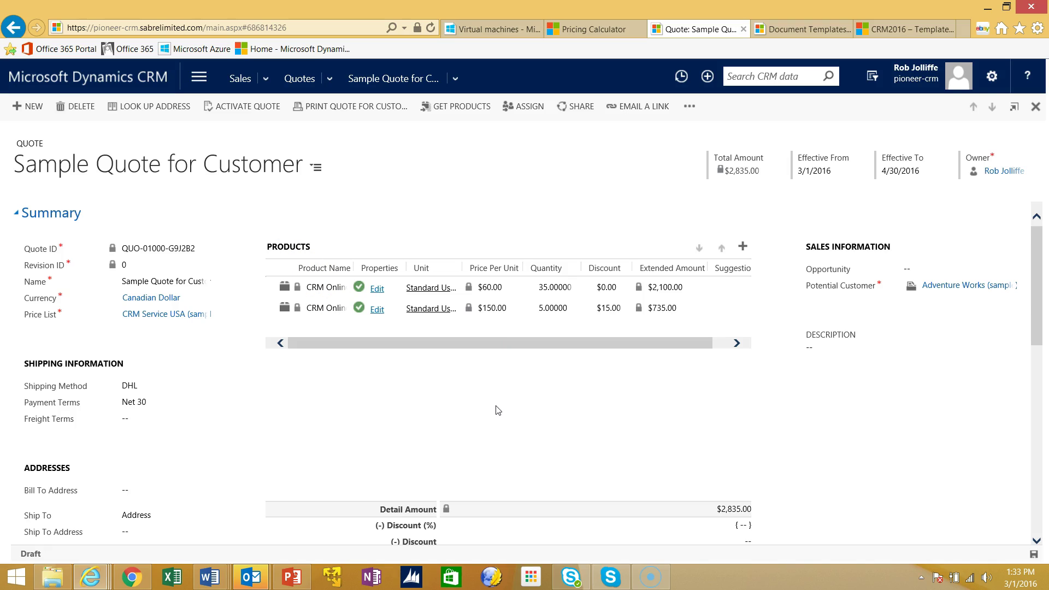
pyautogui.click(873, 79)
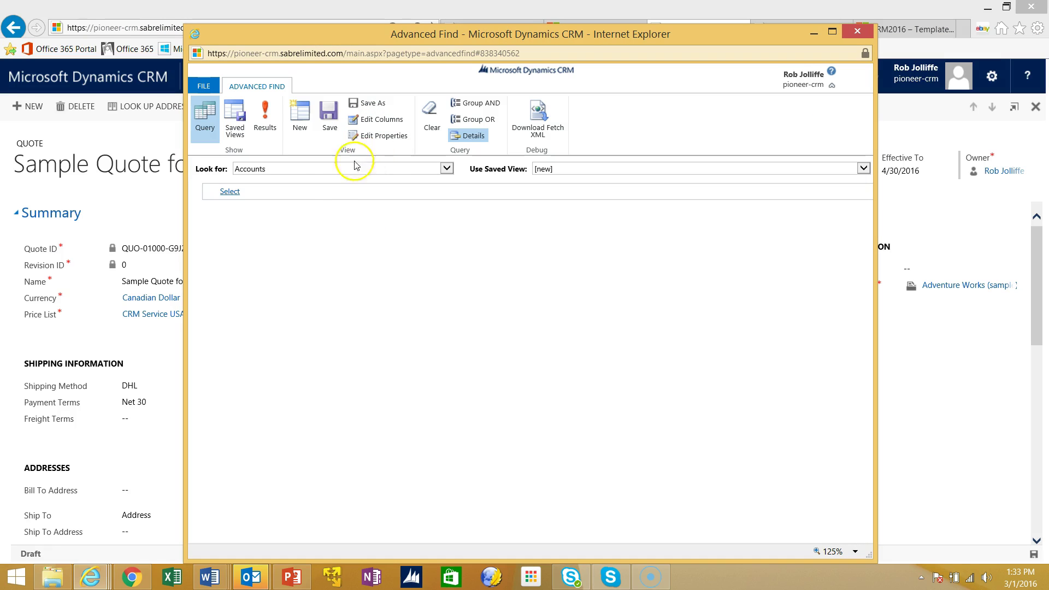
pyautogui.click(308, 173)
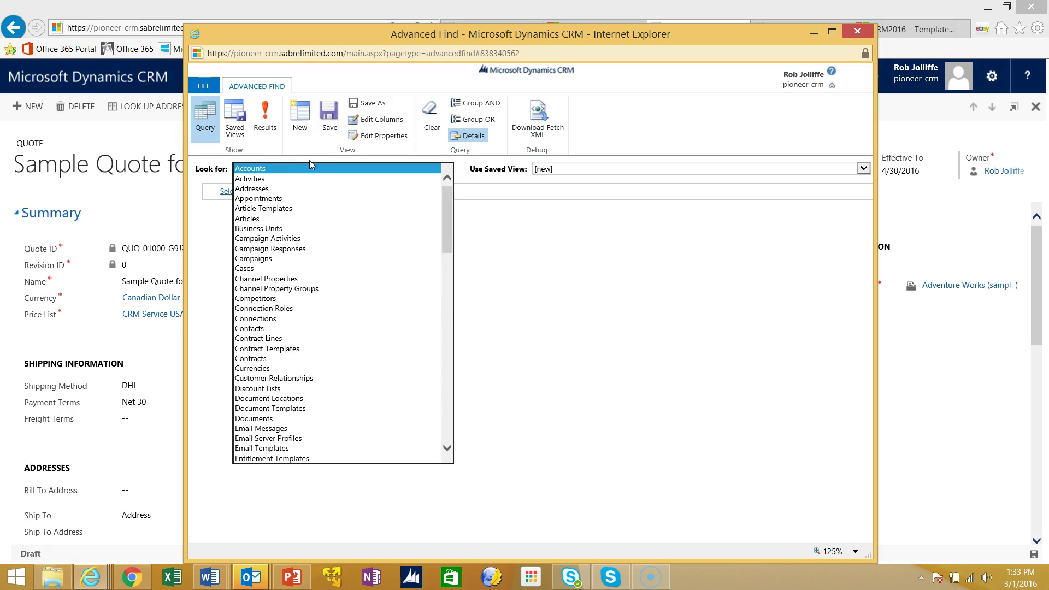
pyautogui.press('p')
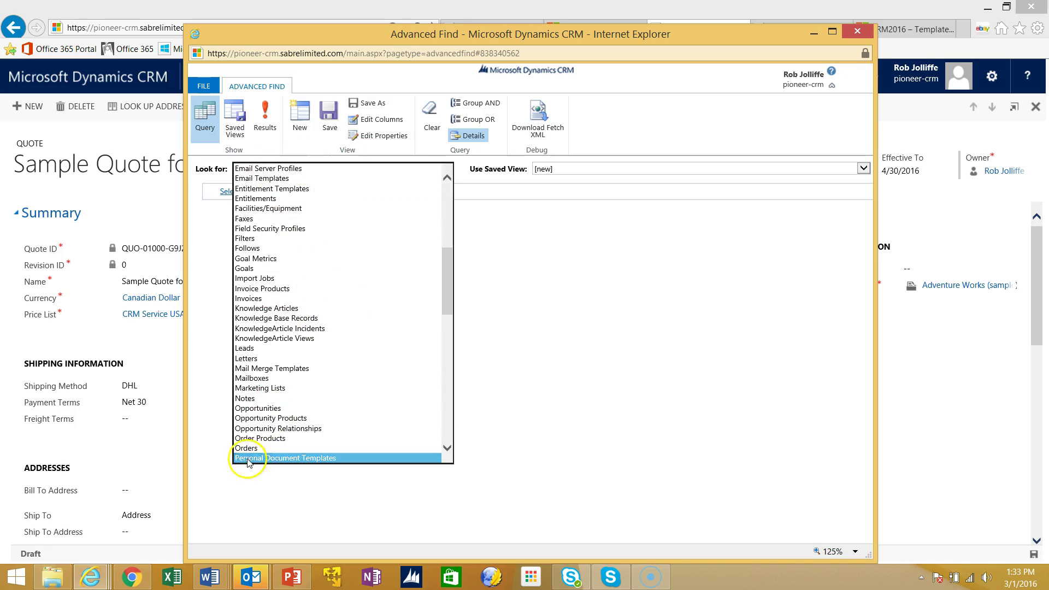
pyautogui.click(301, 459)
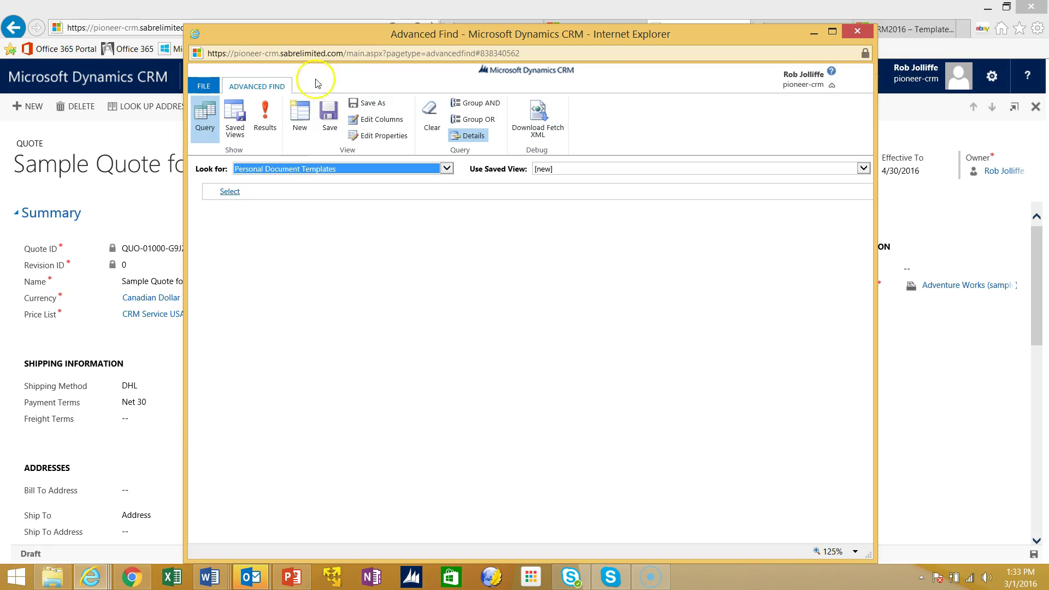
pyautogui.click(265, 116)
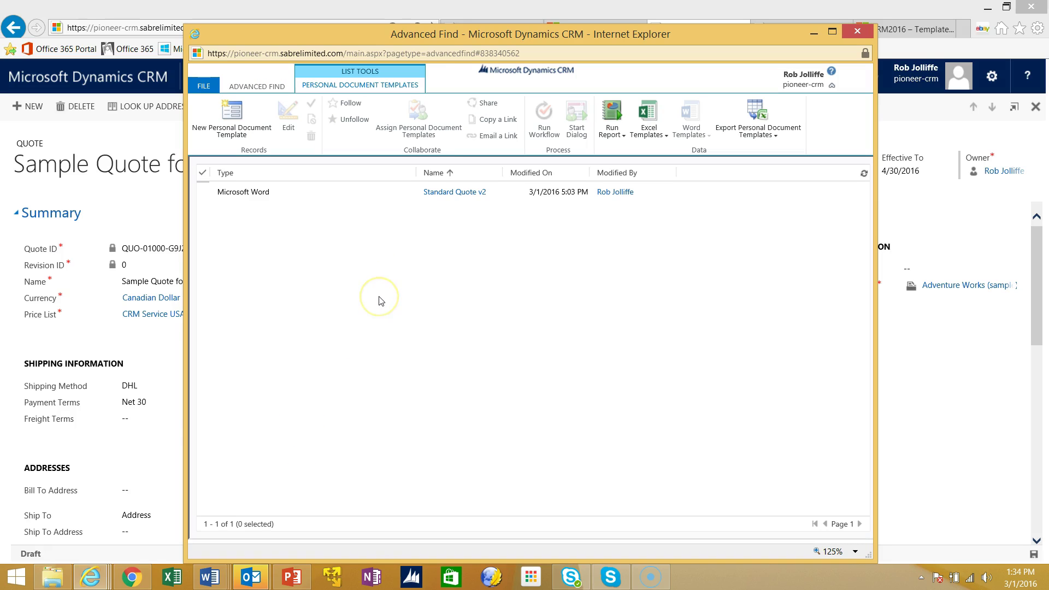
# Delete the Standard Quote v2 template and close Advanced Find.
pyautogui.click(446, 194)
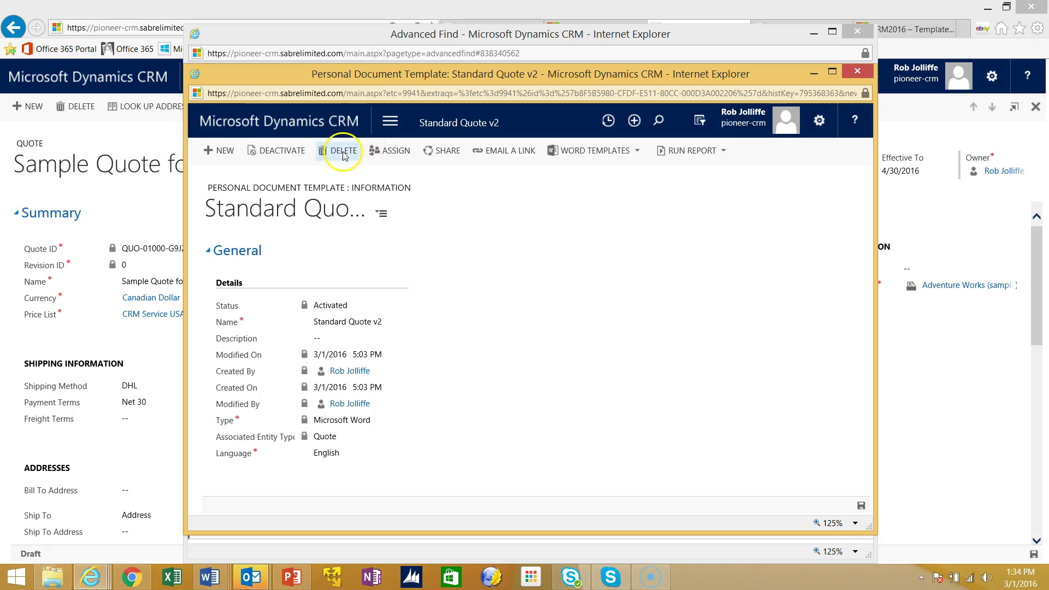
pyautogui.click(337, 151)
pyautogui.click(573, 365)
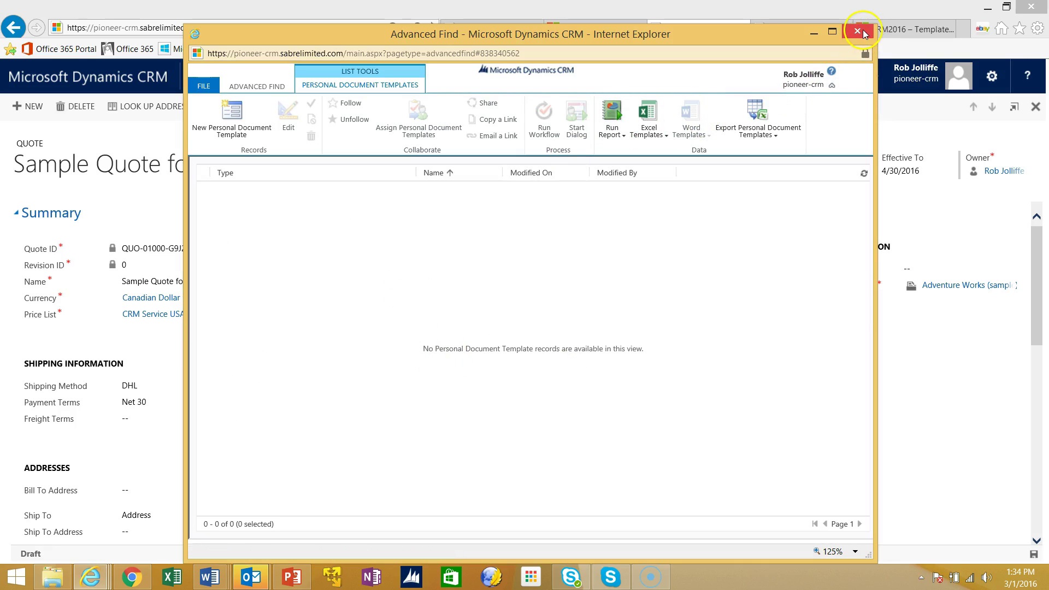
pyautogui.click(862, 31)
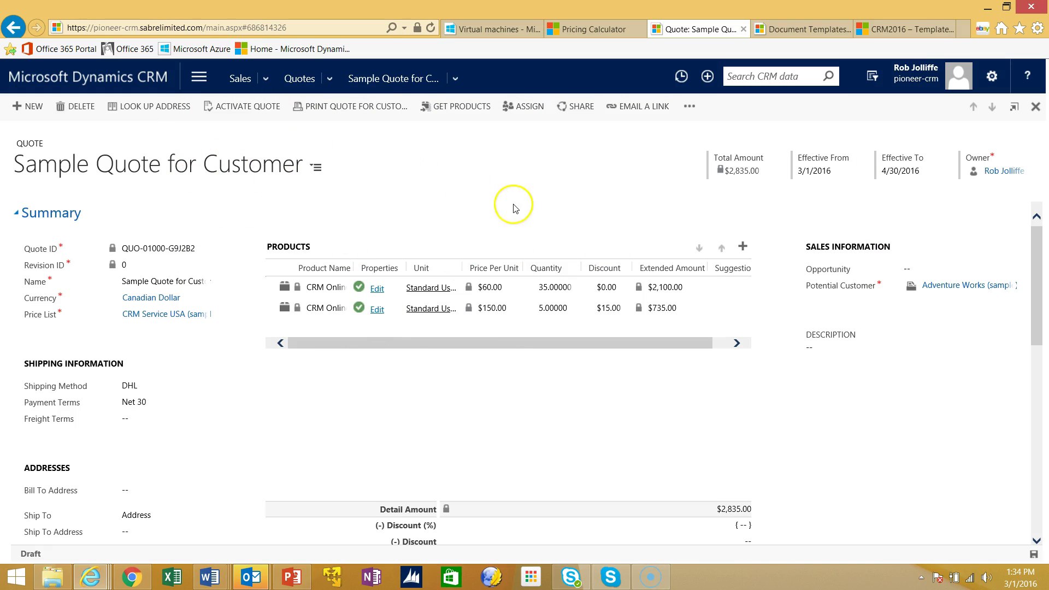
# From the quote's extra commands, start creating a new Word template.
pyautogui.click(690, 107)
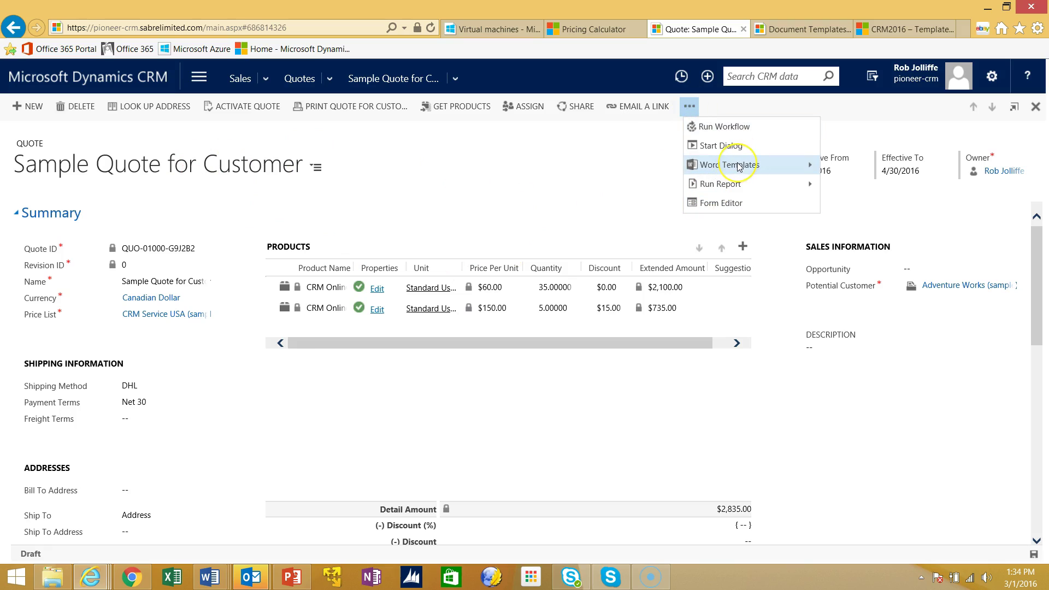
pyautogui.click(534, 196)
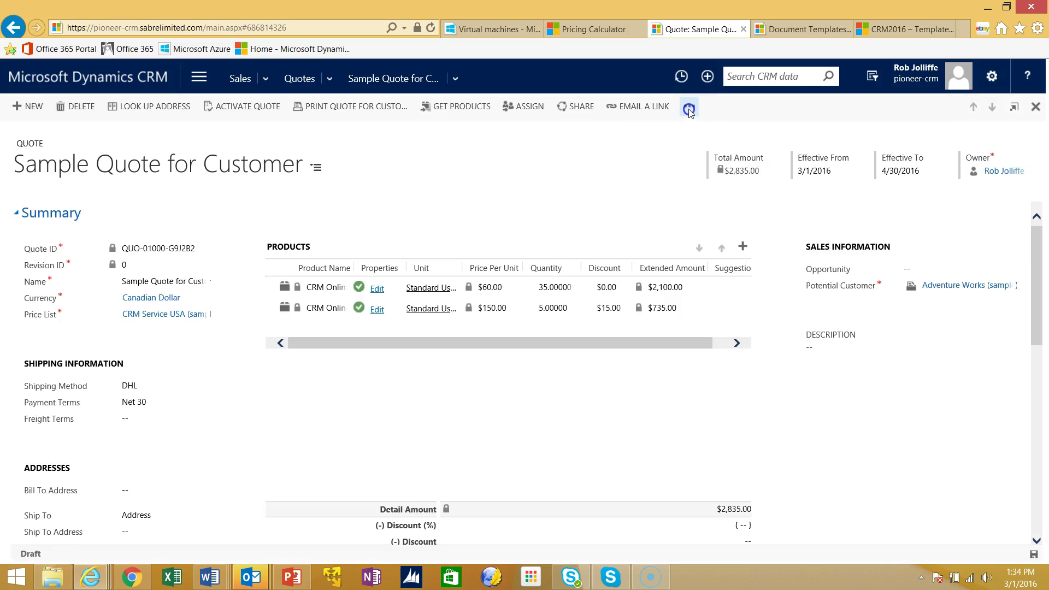
pyautogui.click(690, 108)
pyautogui.moveTo(733, 164)
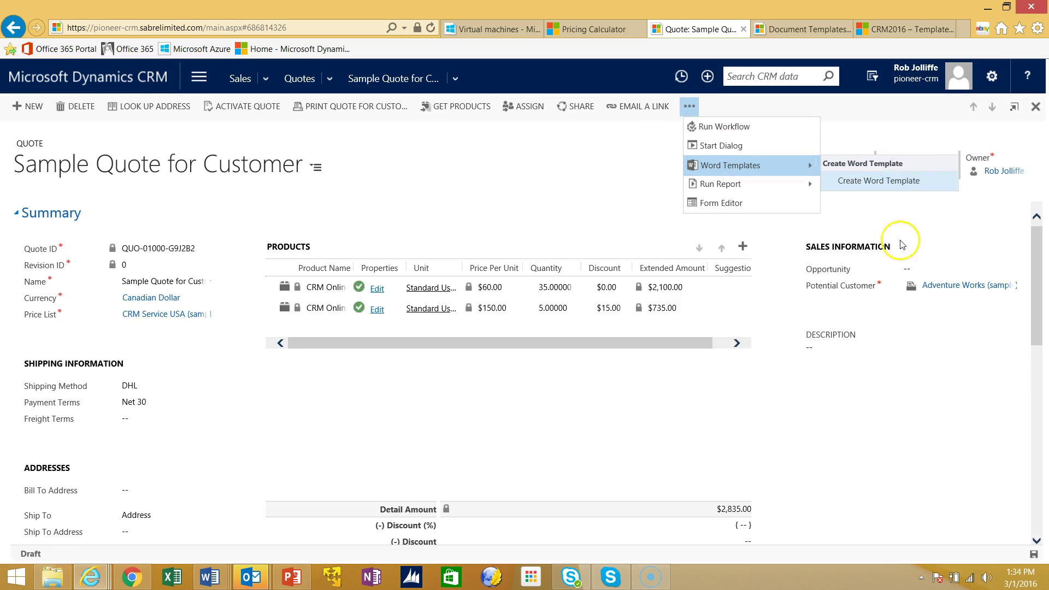
pyautogui.click(873, 182)
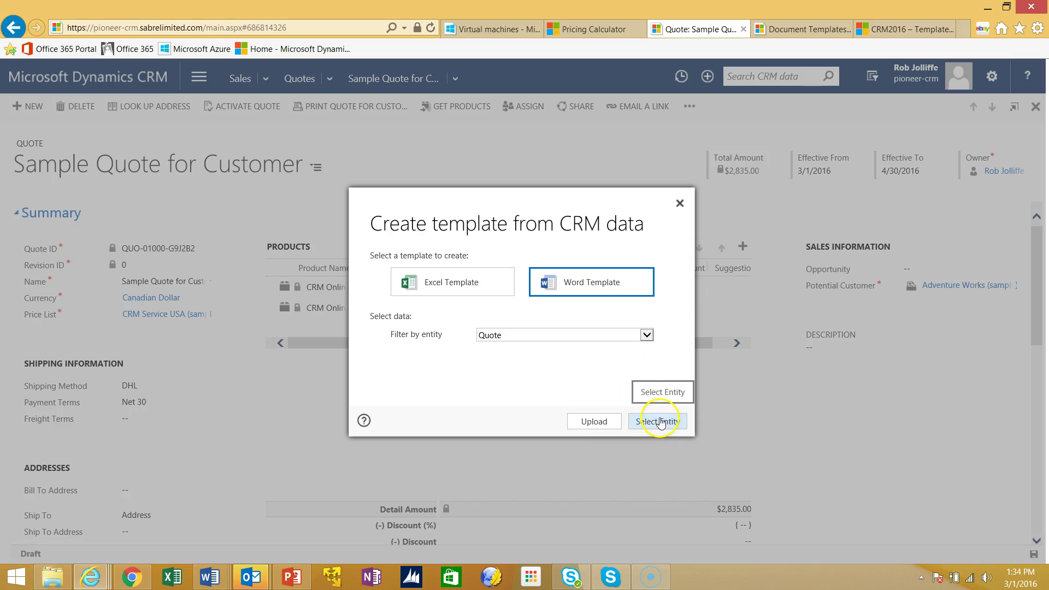
# Upload Standard Quote v3.docx from the computer as the template file.
pyautogui.click(594, 420)
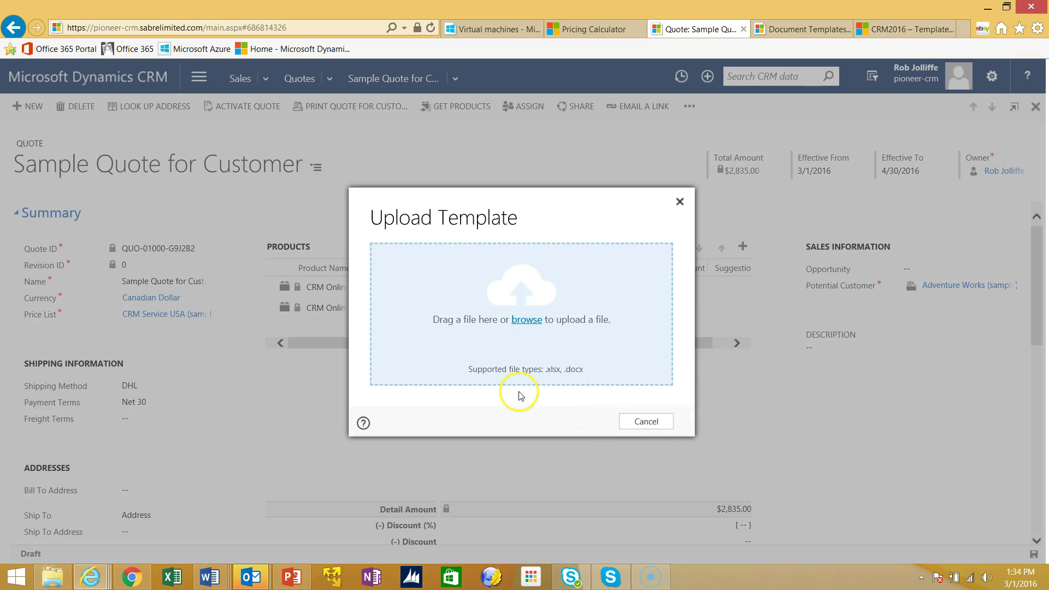
pyautogui.click(532, 319)
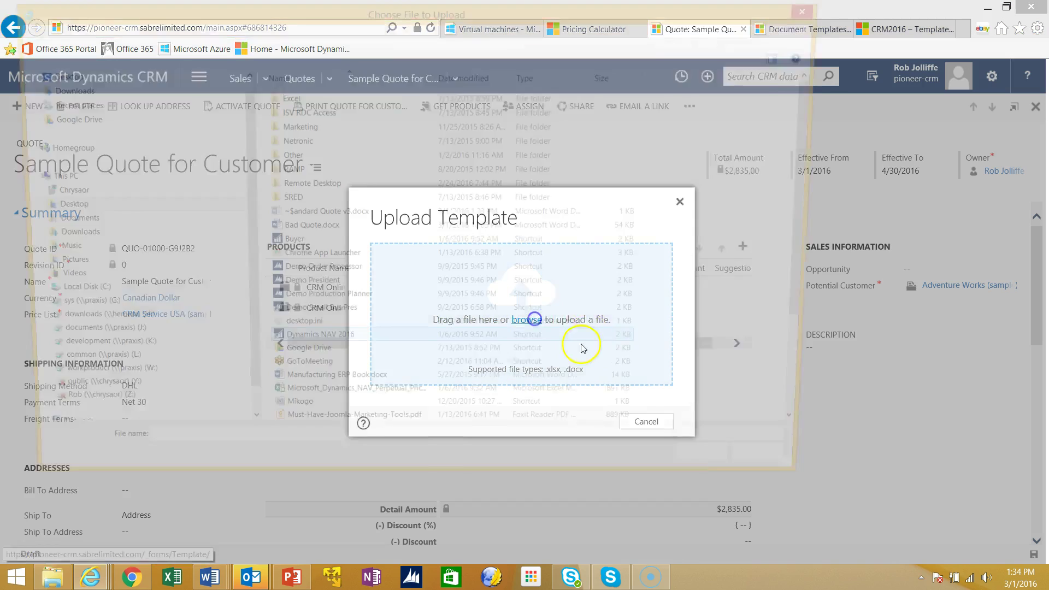
pyautogui.moveTo(825, 243); pyautogui.dragTo(824, 350)
pyautogui.click(309, 420)
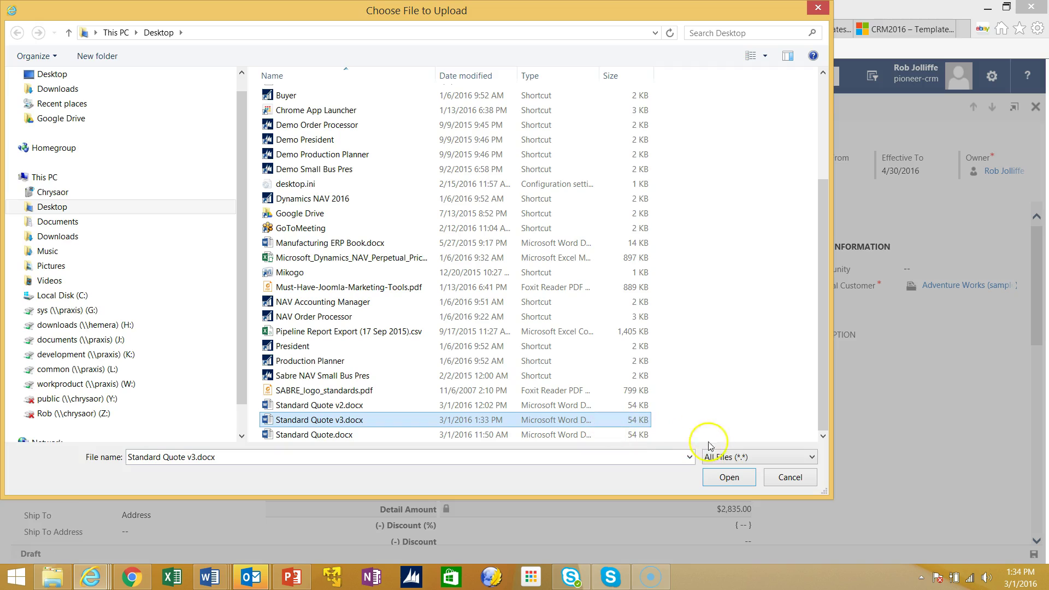
pyautogui.click(720, 479)
pyautogui.click(568, 428)
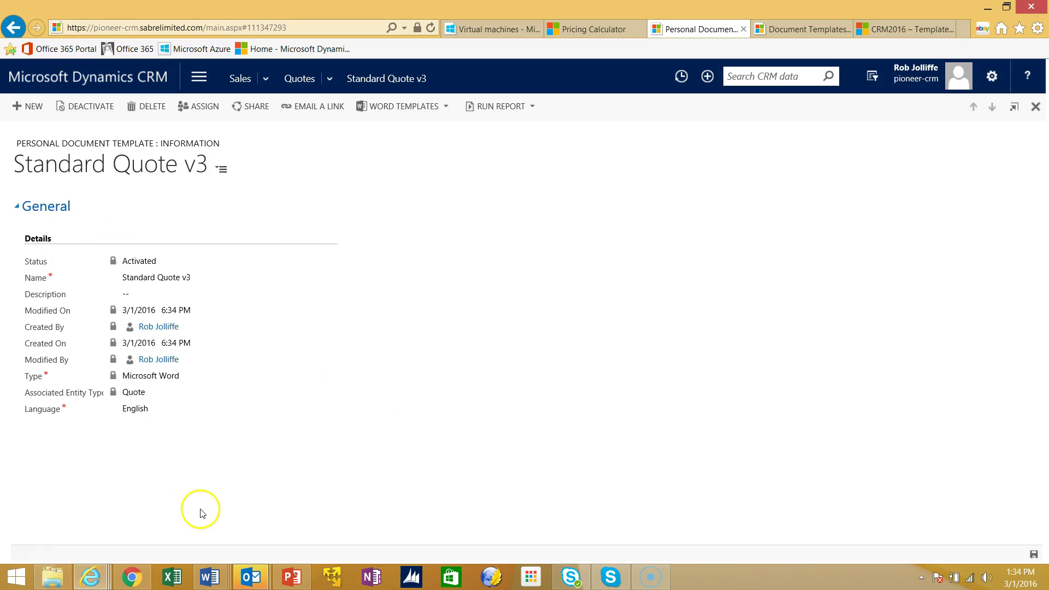
# Open the Sample Quote for Customer record and check its Word templates list.
pyautogui.click(299, 78)
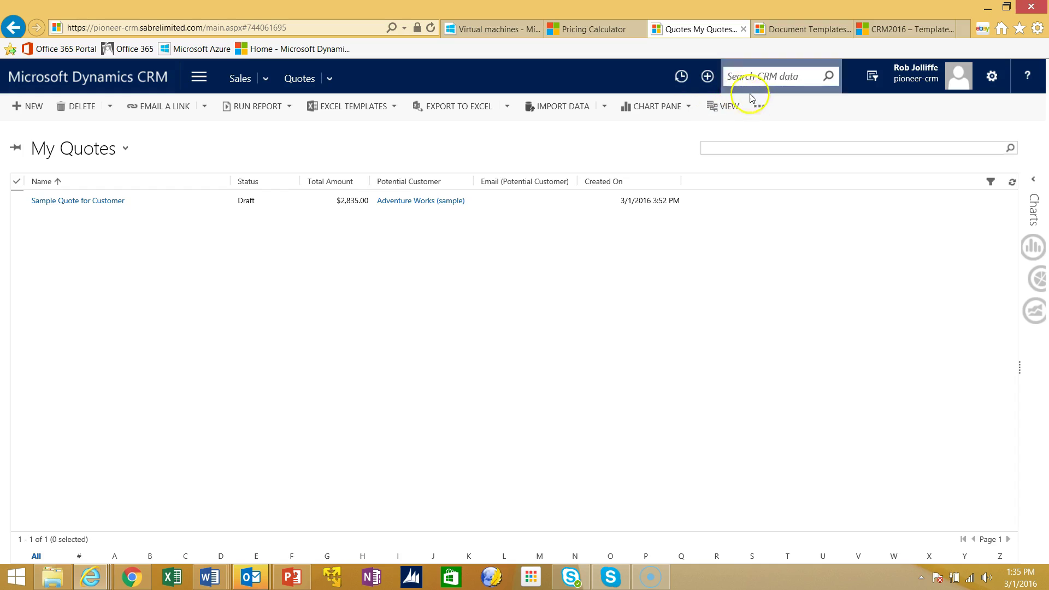
pyautogui.click(70, 201)
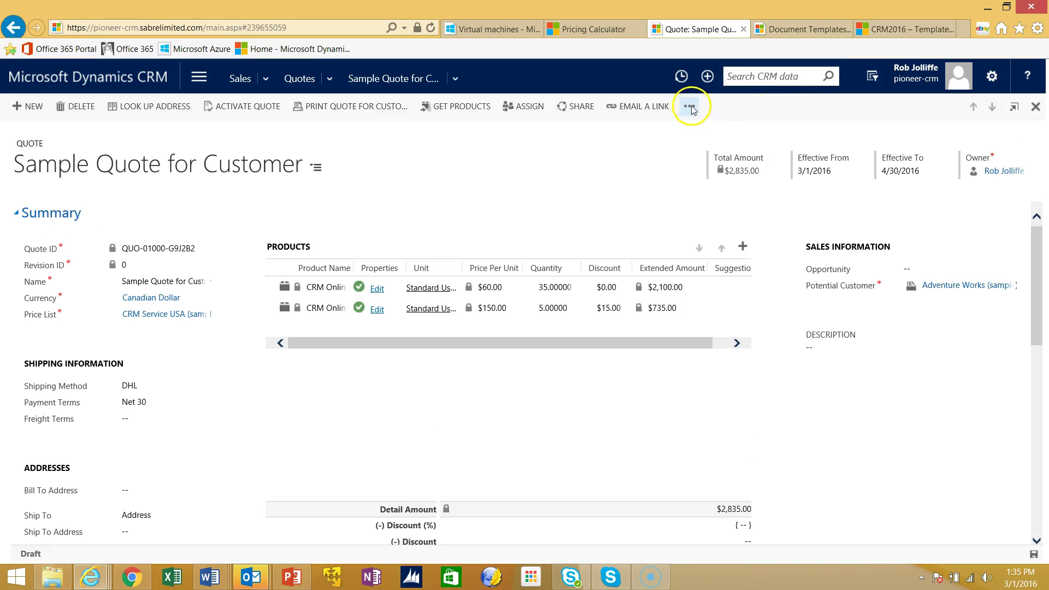
pyautogui.click(690, 106)
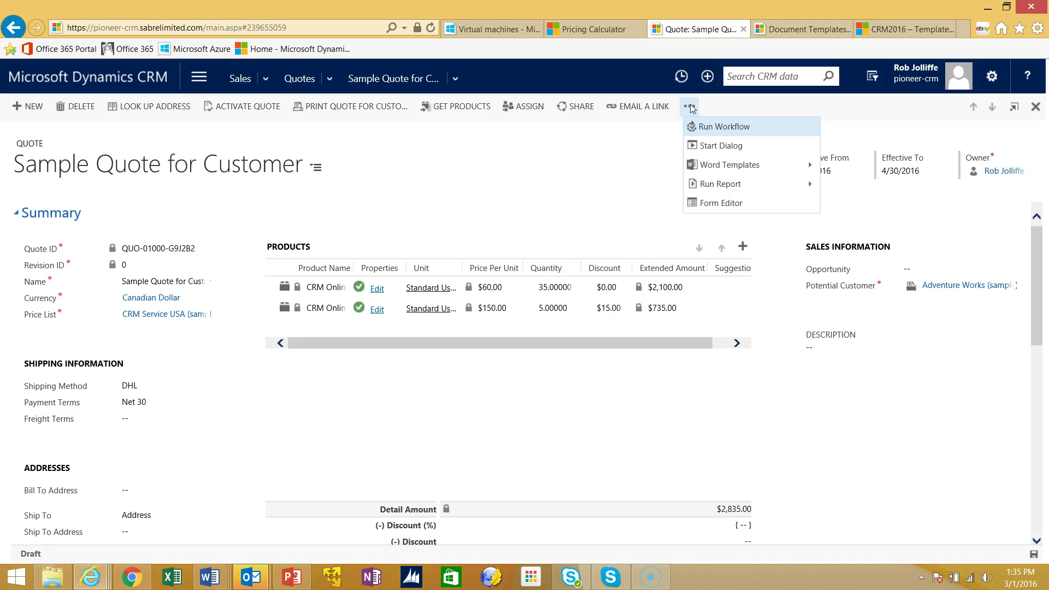
pyautogui.click(690, 107)
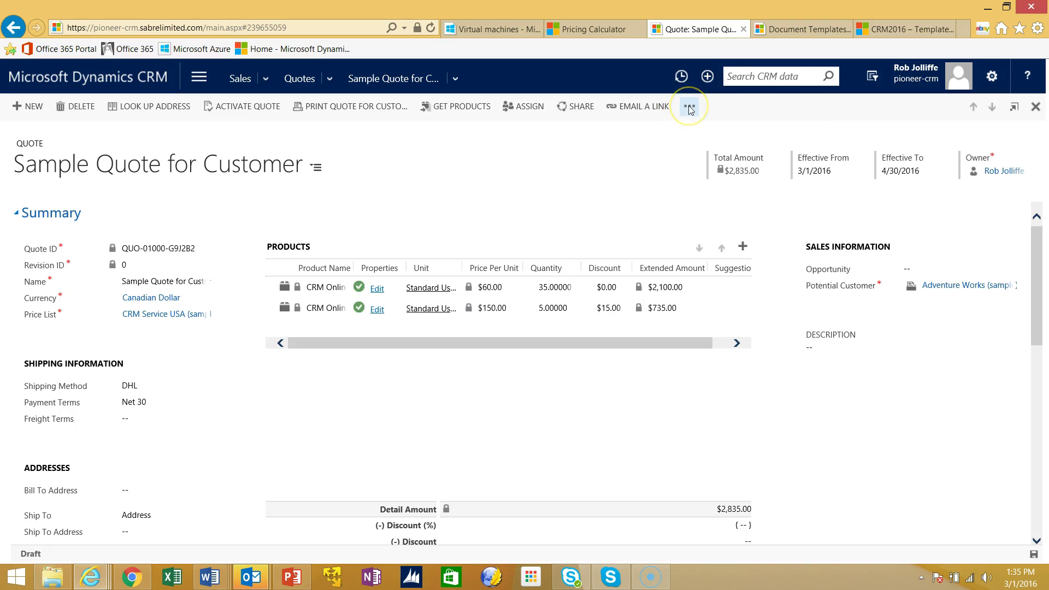
pyautogui.click(690, 108)
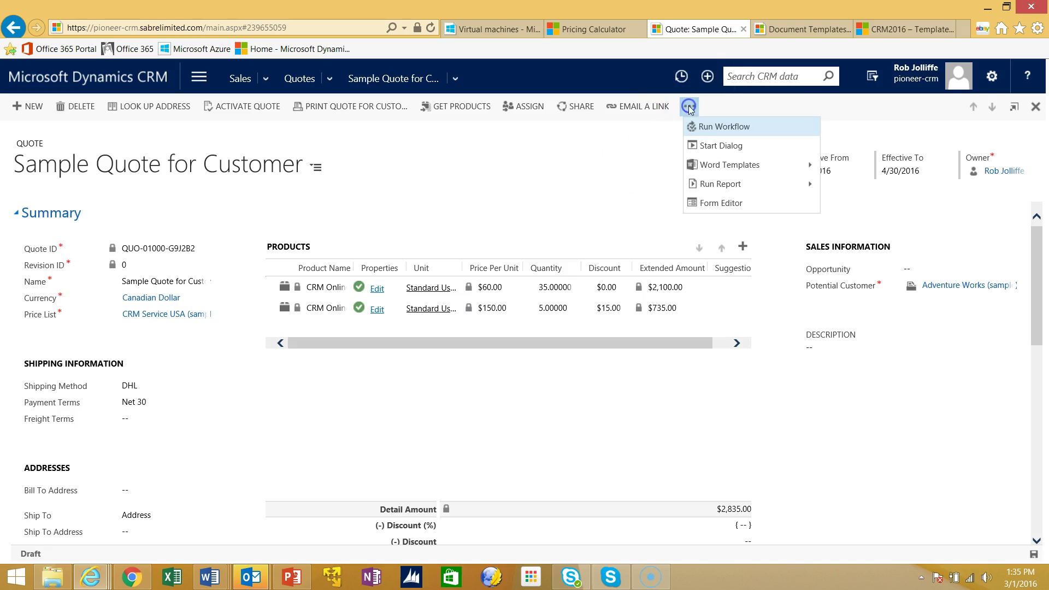
pyautogui.click(707, 165)
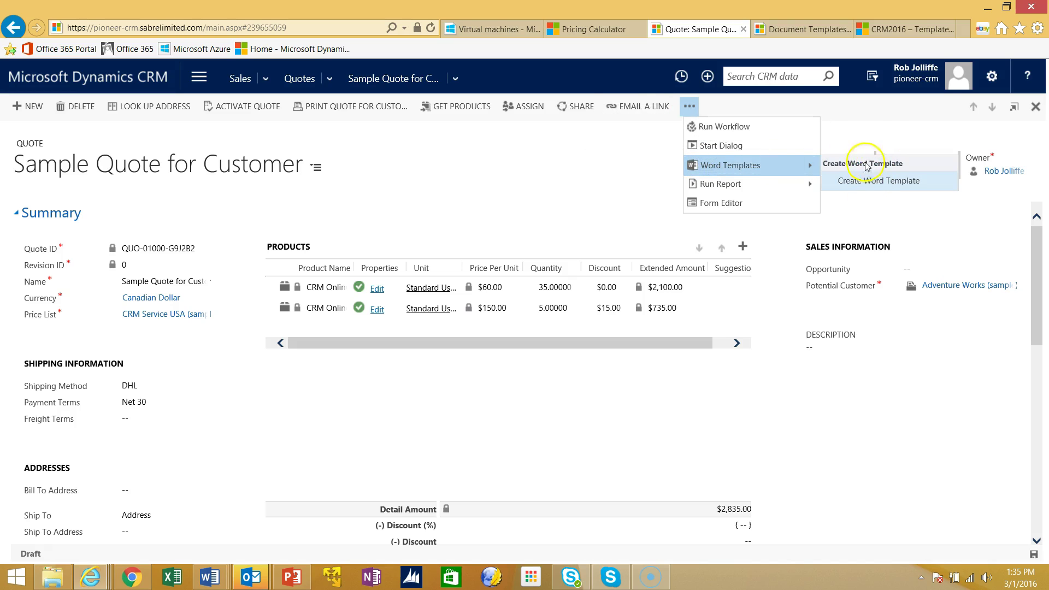
pyautogui.click(863, 186)
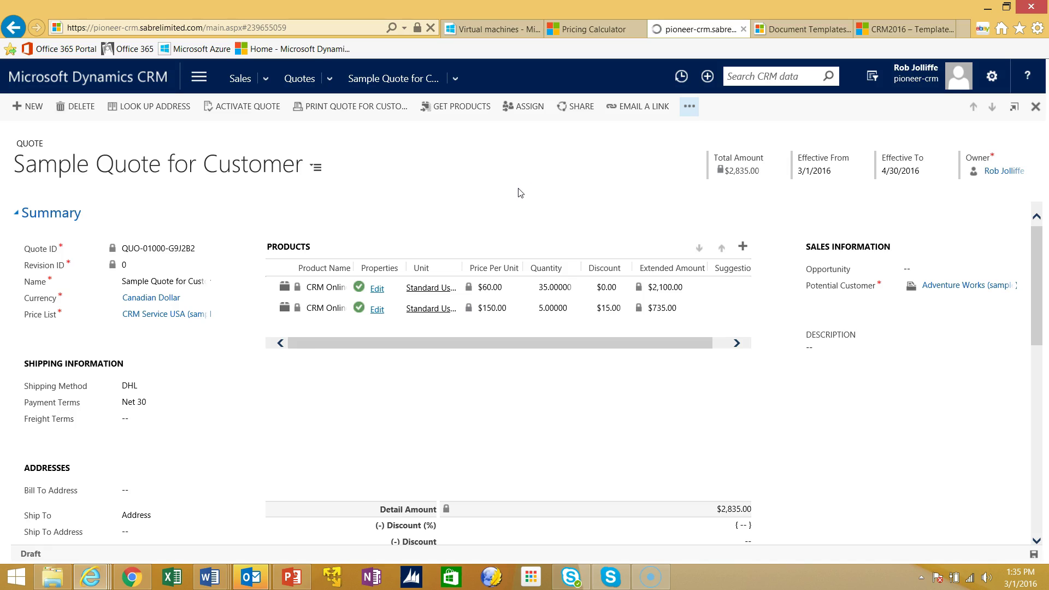
# Generate the quote from Standard Quote v3 and open it in Word with editing enabled.
pyautogui.click(689, 106)
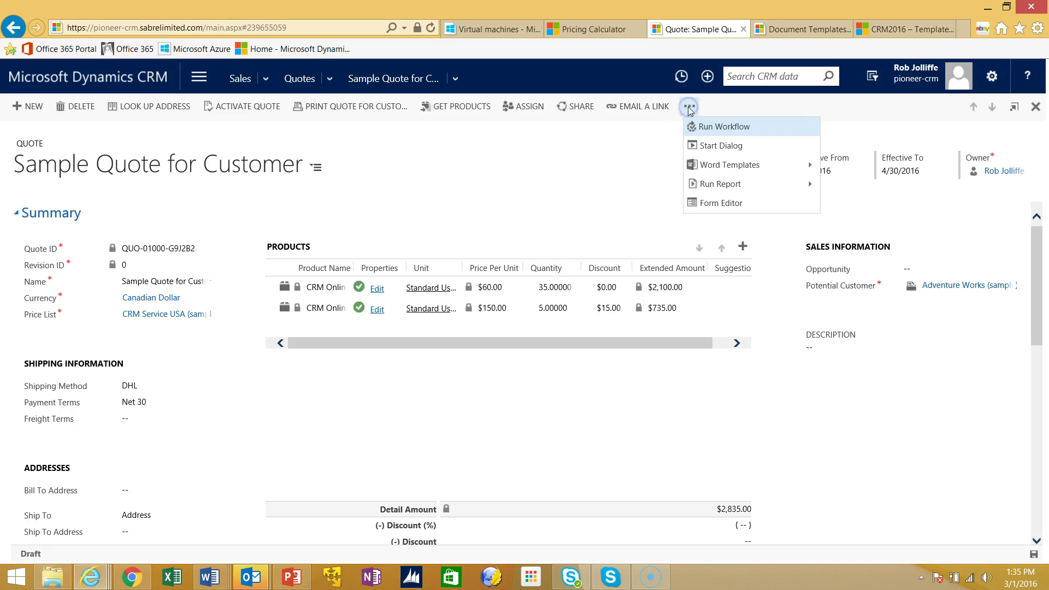
pyautogui.click(731, 165)
pyautogui.click(889, 218)
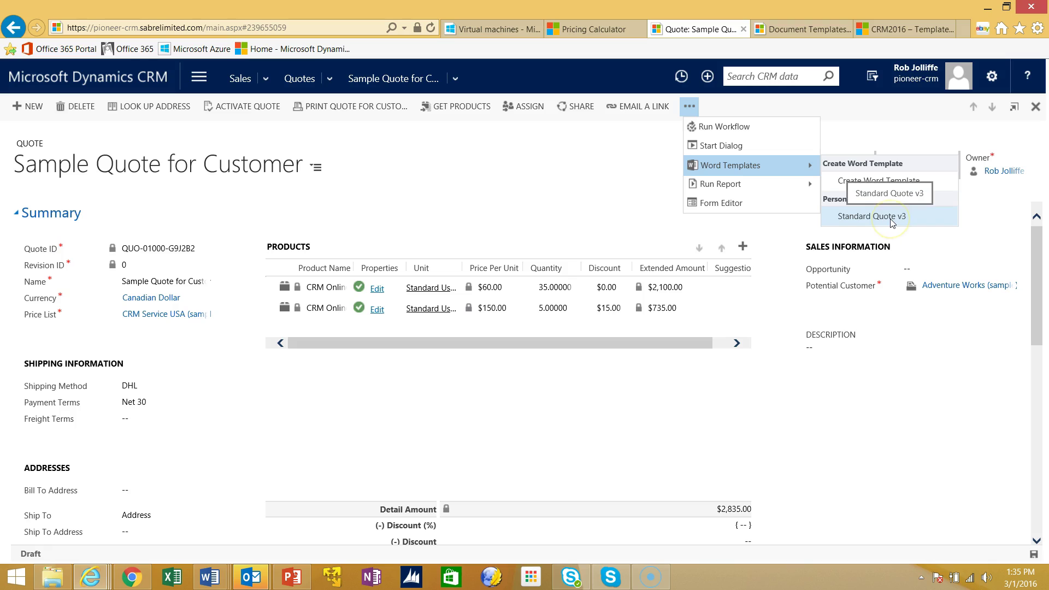
pyautogui.click(891, 219)
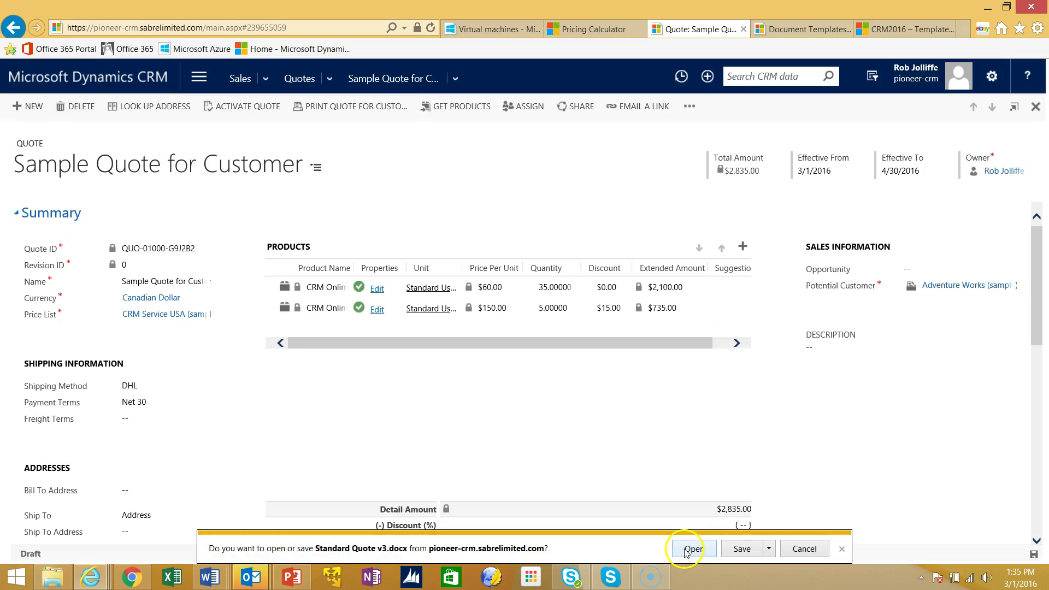
pyautogui.click(689, 549)
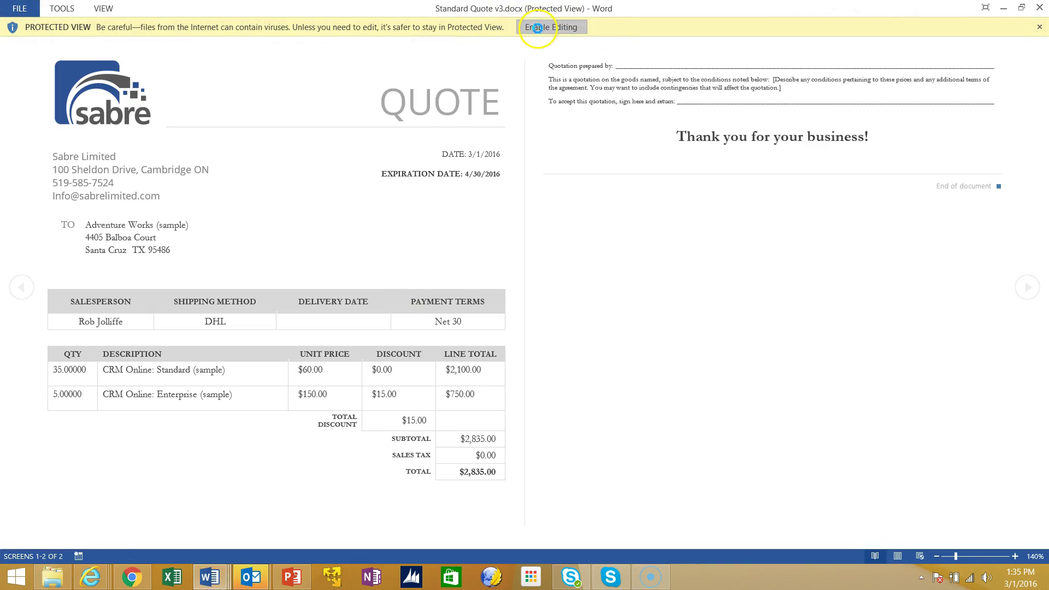
pyautogui.click(538, 29)
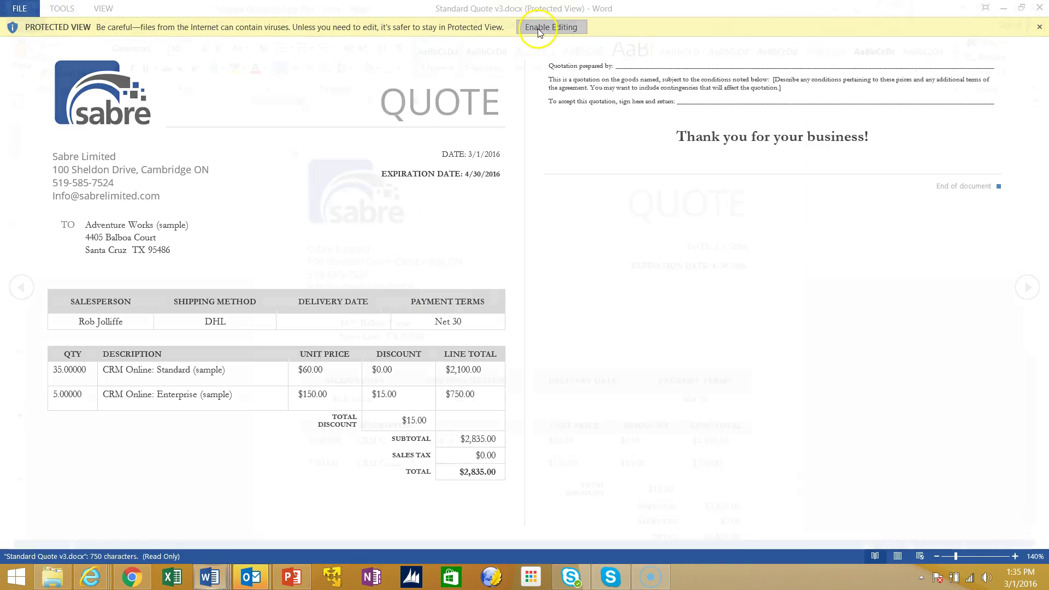